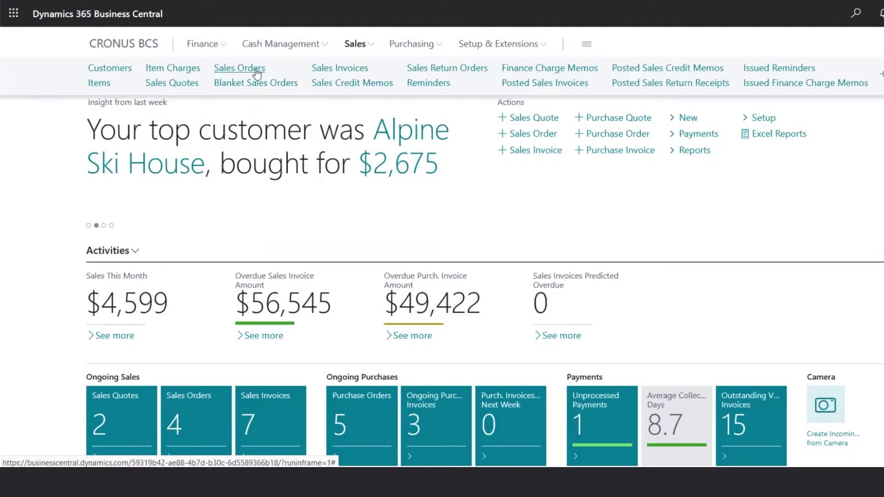
Create a new sales order for customer Trey Research and show all General fields.
left_click(247, 69)
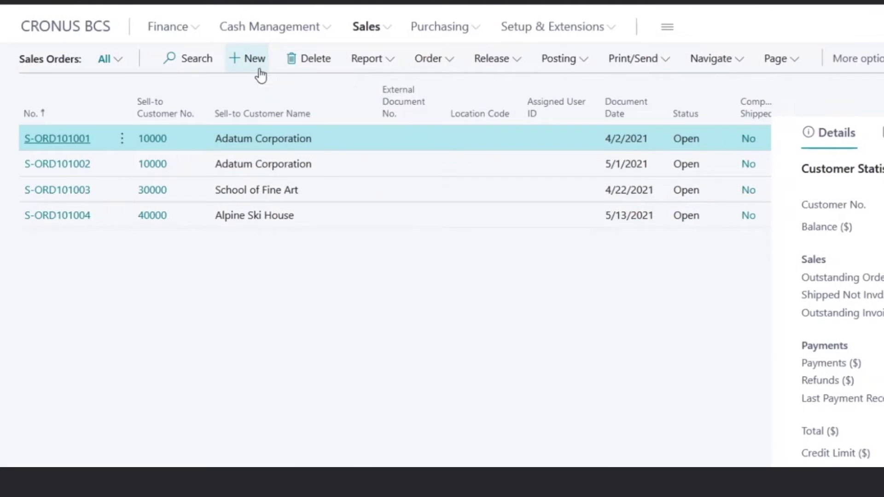
left_click(260, 75)
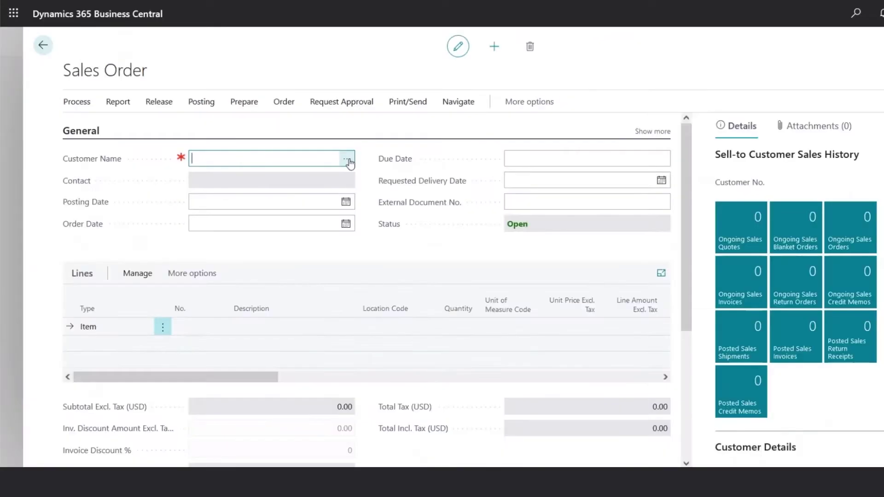
left_click(348, 161)
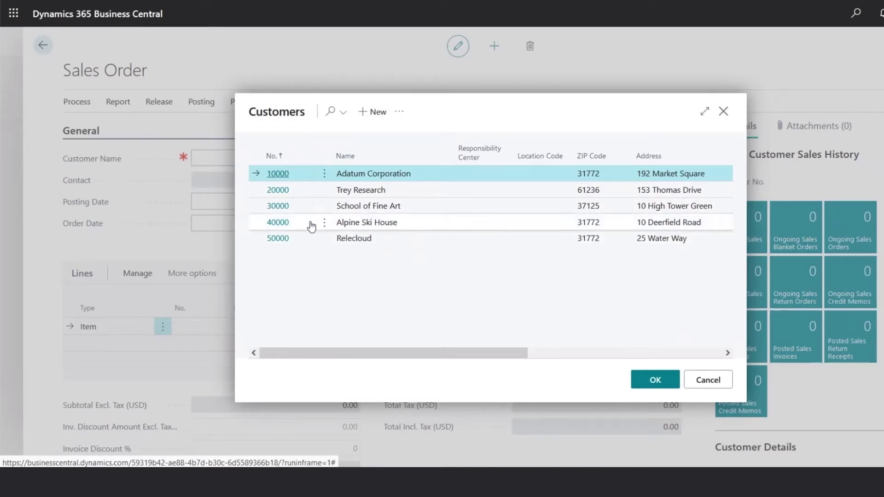
left_click(282, 190)
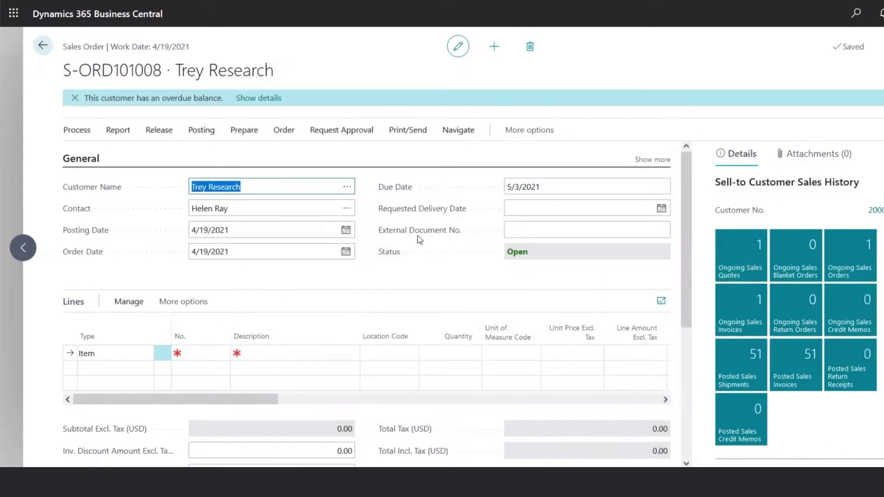
left_click(662, 161)
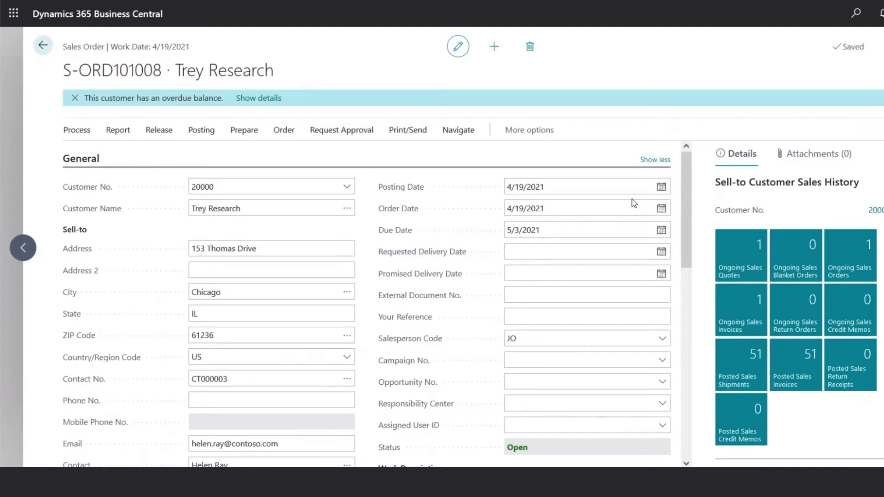
Review the posting, order and due dates, leaving them unchanged.
scroll(634, 203, "down", 3)
scroll(634, 203, "up", 3)
left_click(545, 187)
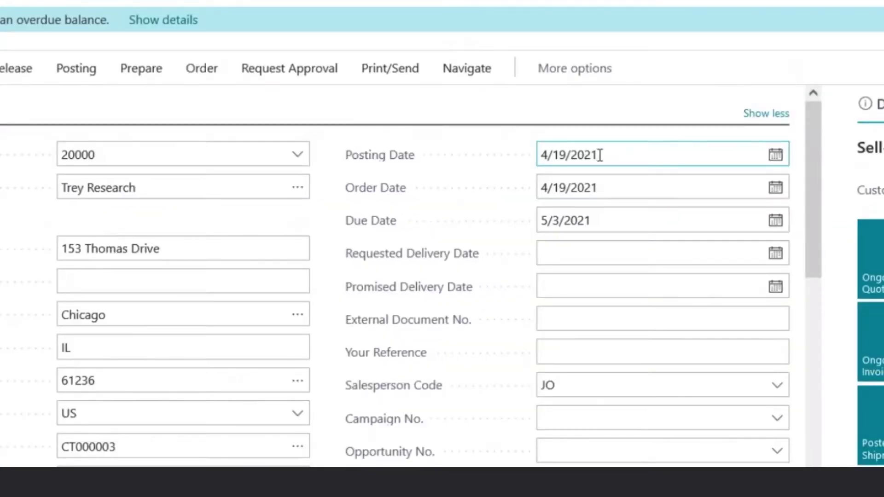
left_click(602, 186)
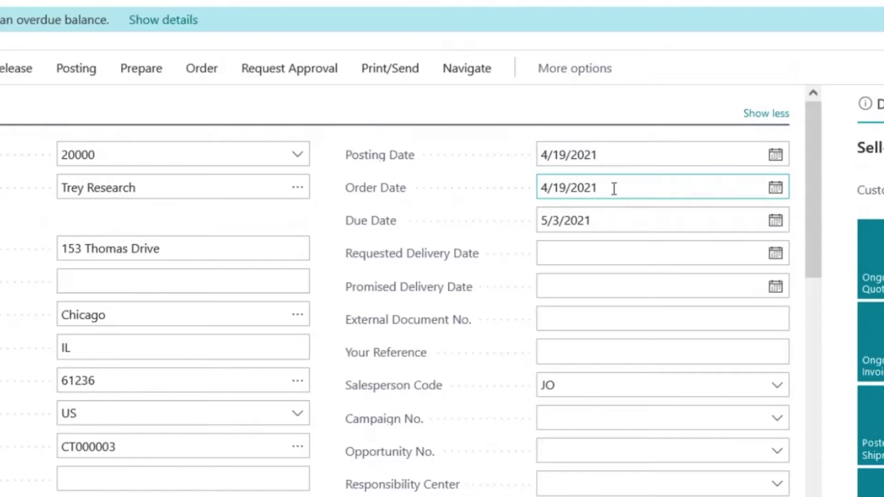
left_click(474, 225)
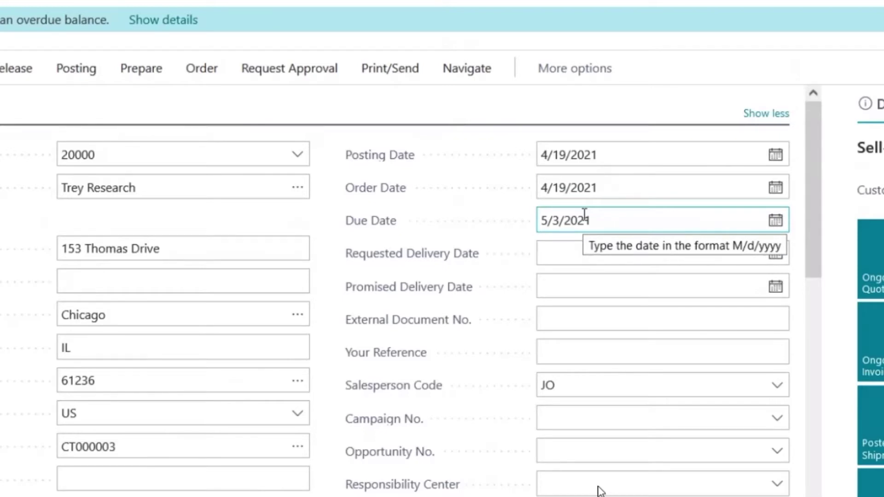
Enter the customer's purchase order number as the External Document No.
scroll(585, 214, "down", 2)
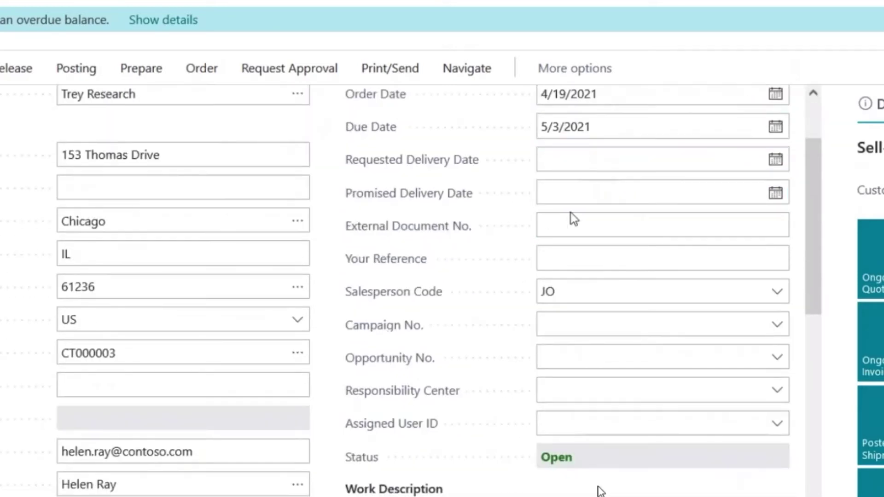
left_click(570, 230)
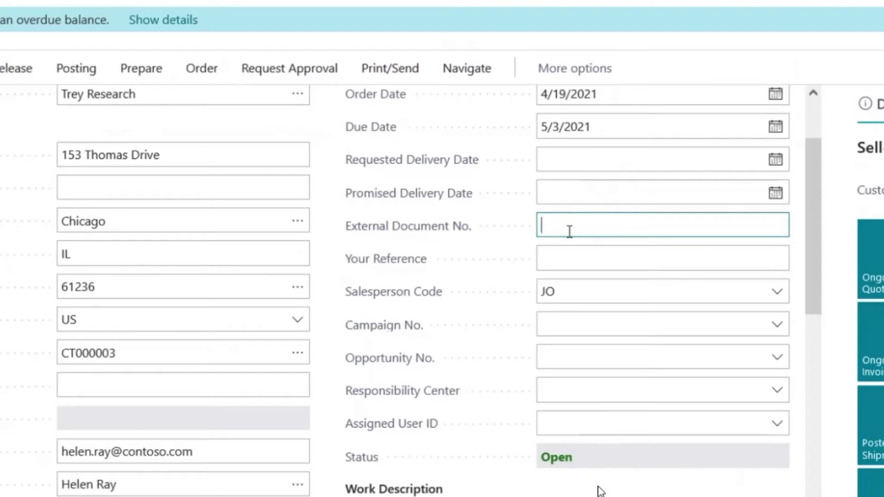
type("PO656523")
left_click(574, 292)
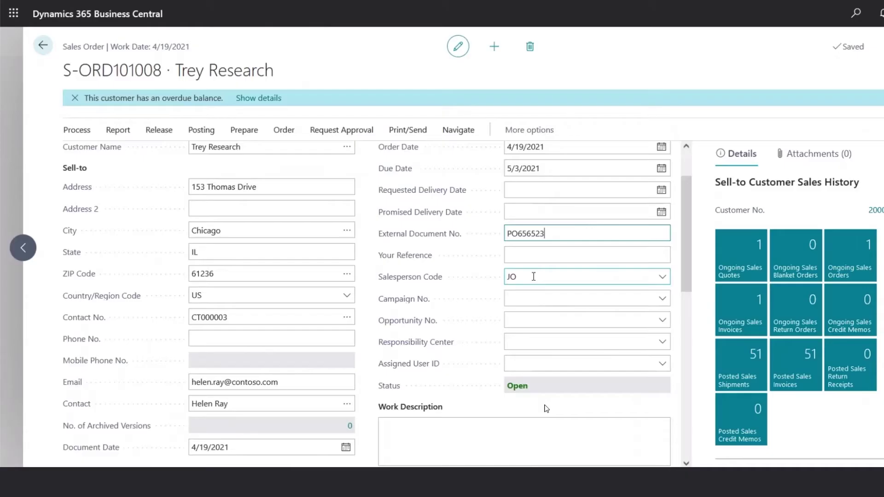
Show all Shipping and Billing fields, keeping Ship-to as Default (Sell-to Address).
scroll(546, 409, "down", 10)
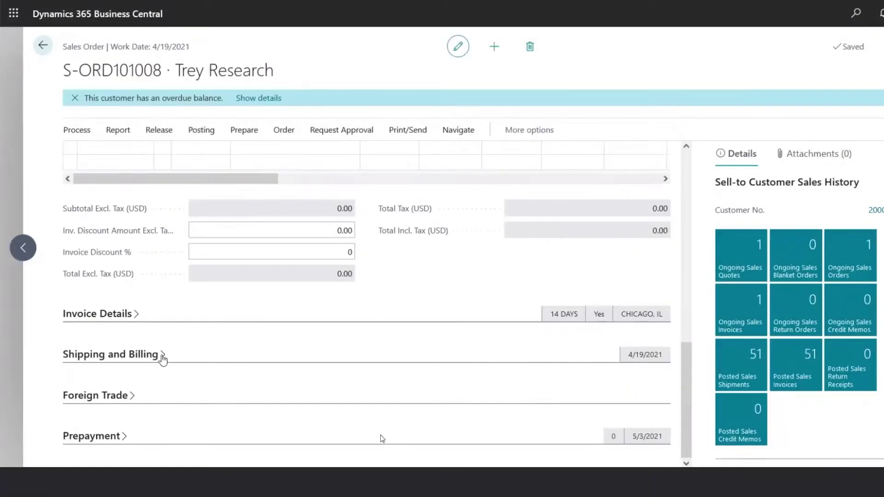
left_click(161, 356)
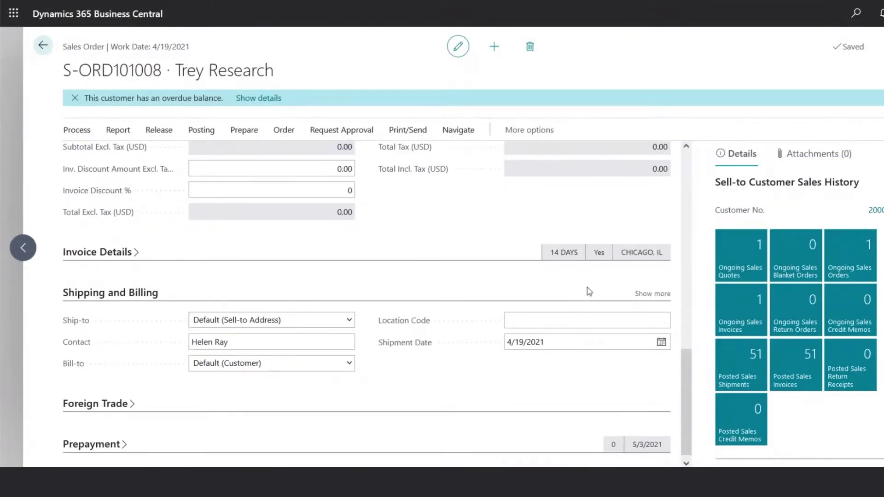
left_click(644, 294)
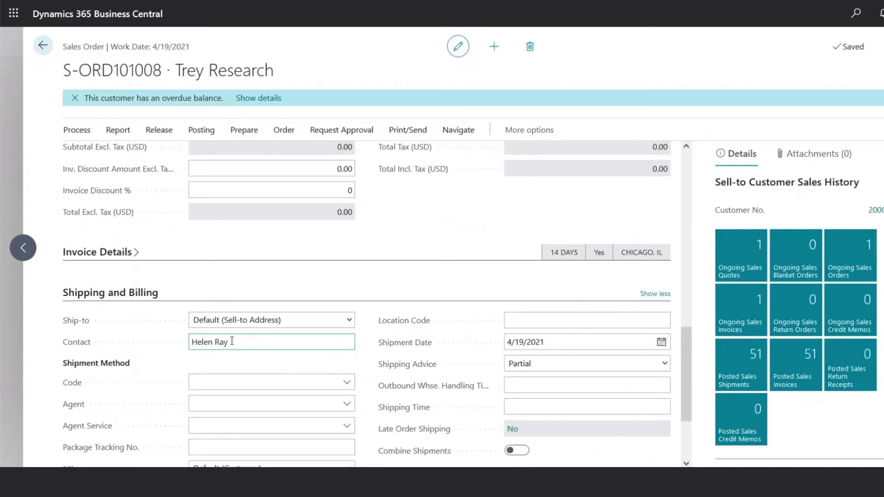
left_click(269, 321)
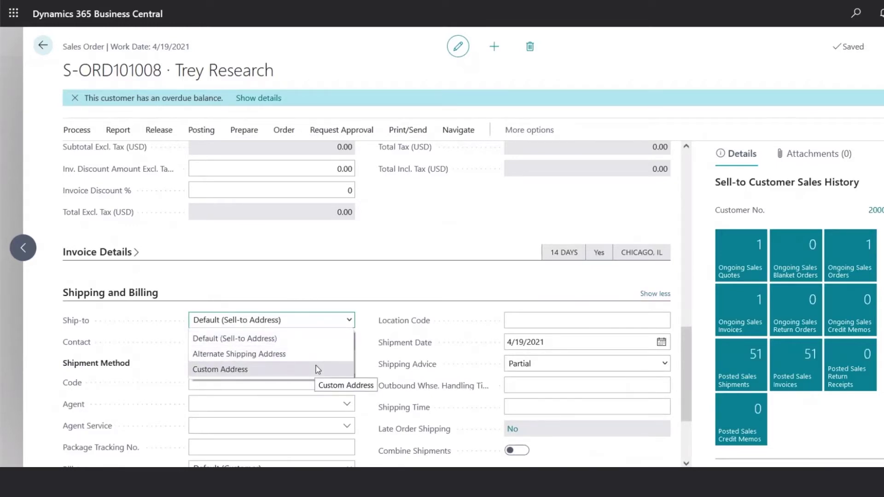
left_click(359, 288)
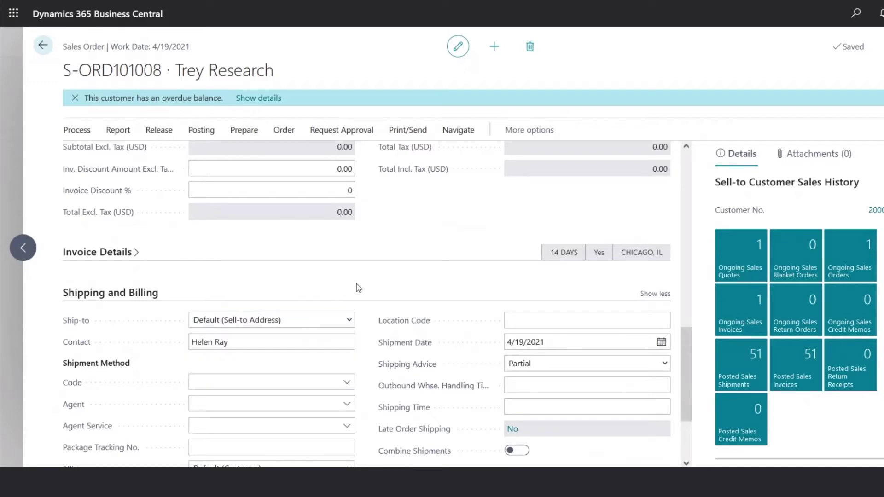
scroll(358, 283, "up", 4)
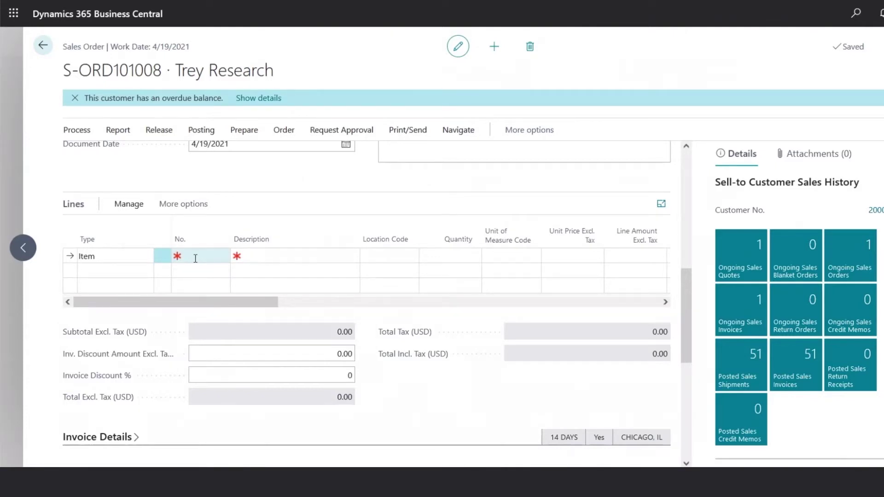
Add a line for 2 PCS of item 1936-S BERLIN Guest Chair, yellow, from location MAIN.
left_click(195, 258)
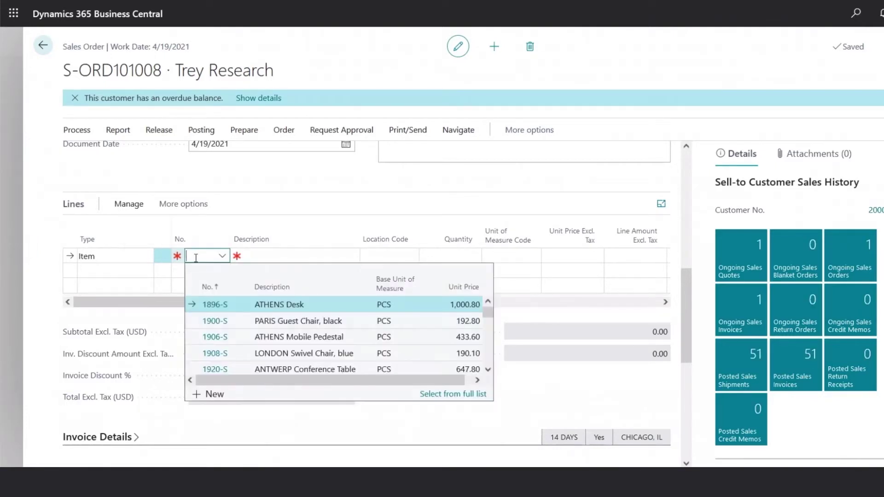
type("1936")
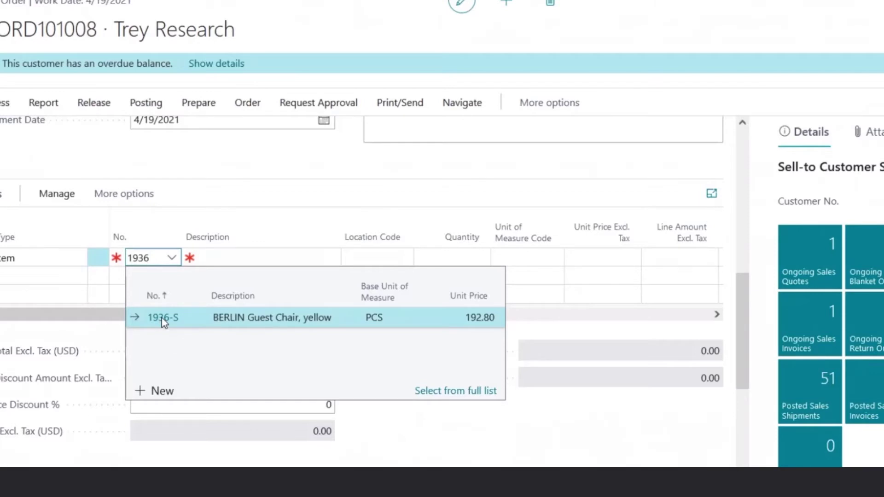
left_click(162, 319)
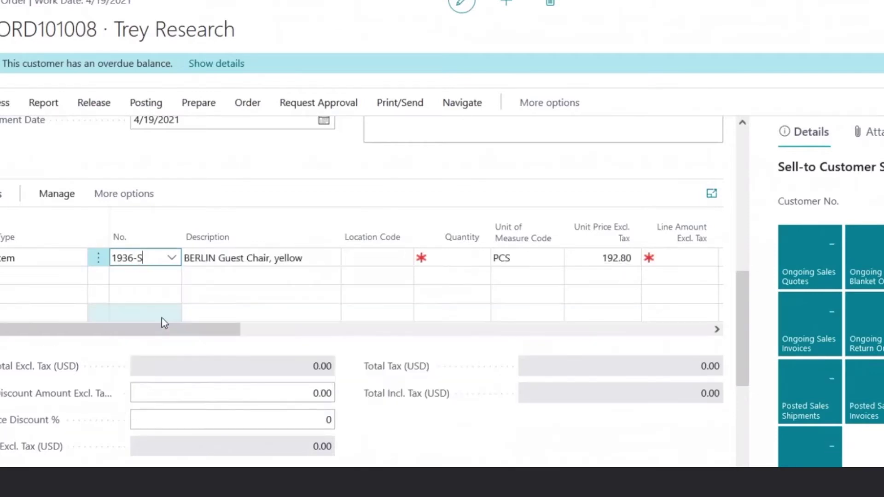
left_click(376, 251)
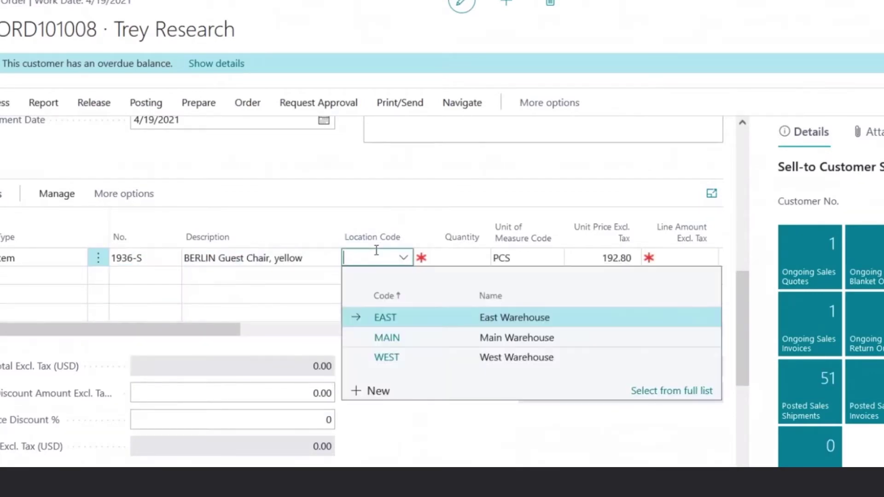
left_click(386, 338)
left_click(462, 256)
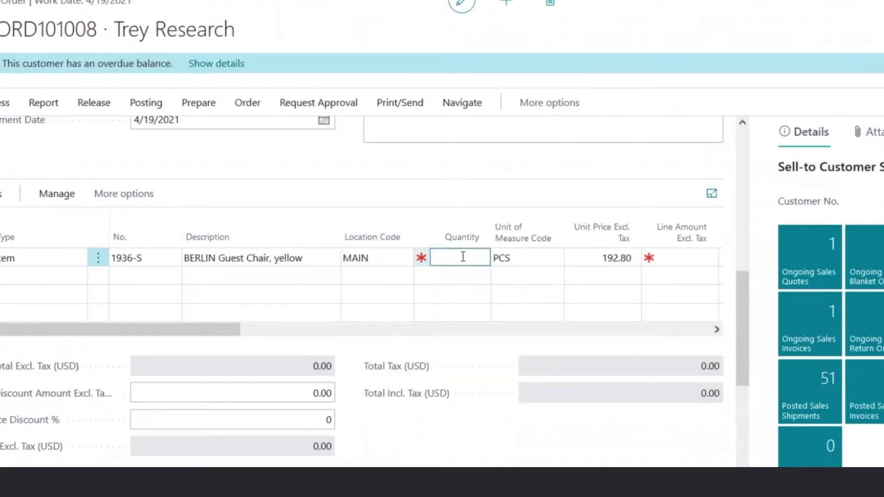
type("2")
key("Tab")
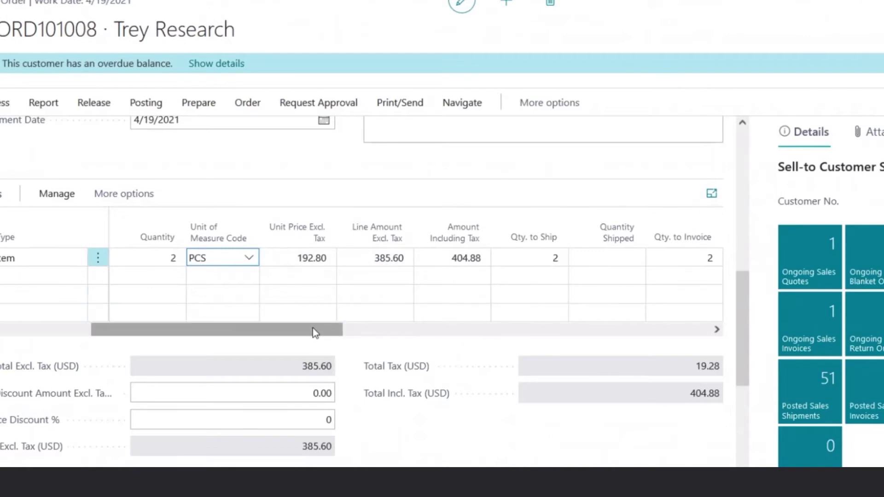
left_click_drag(316, 332, 213, 332)
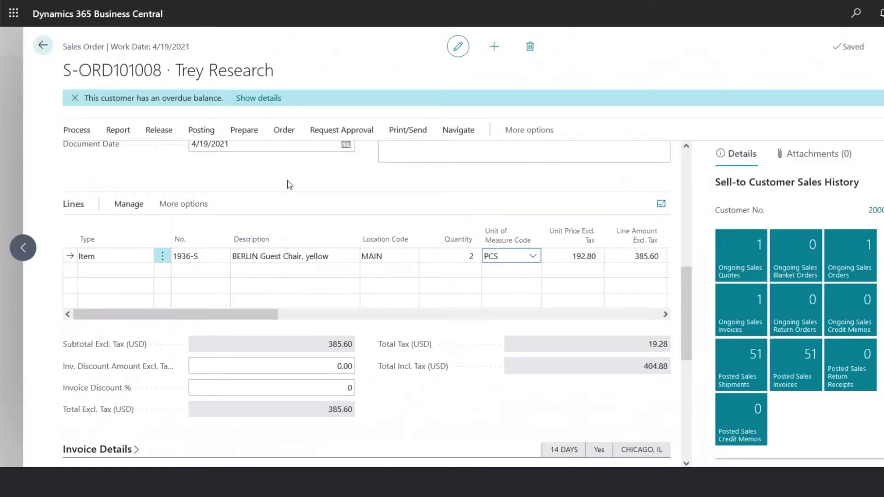
scroll(290, 184, "up", 8)
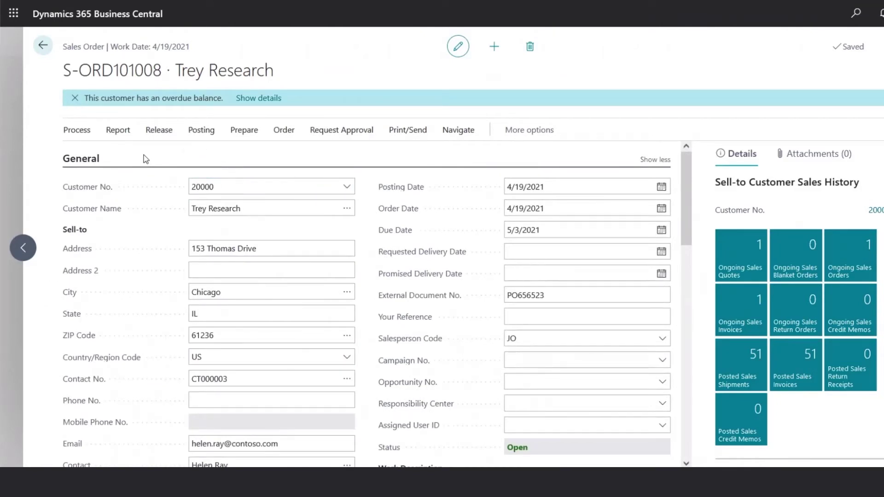
left_click(160, 131)
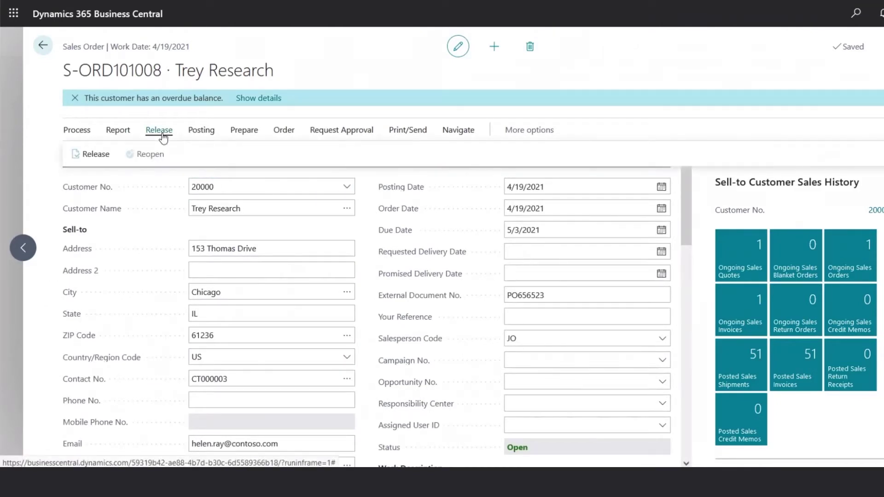
left_click(95, 159)
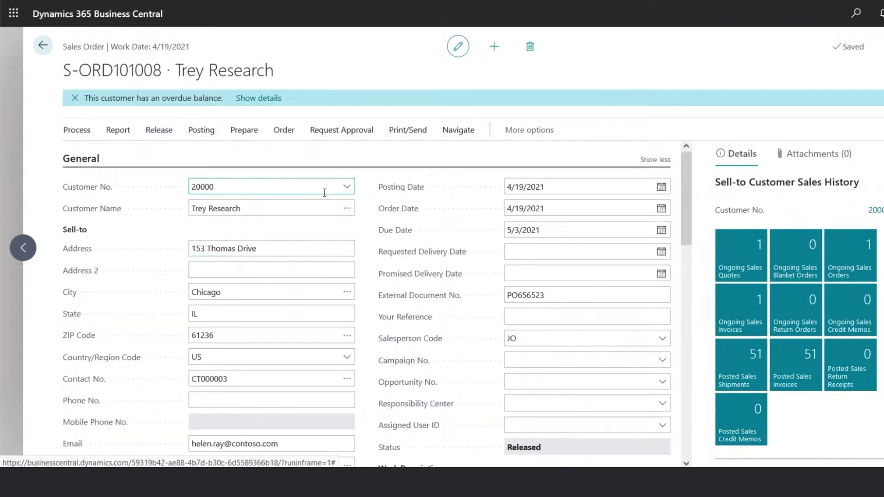
scroll(325, 192, "down", 5)
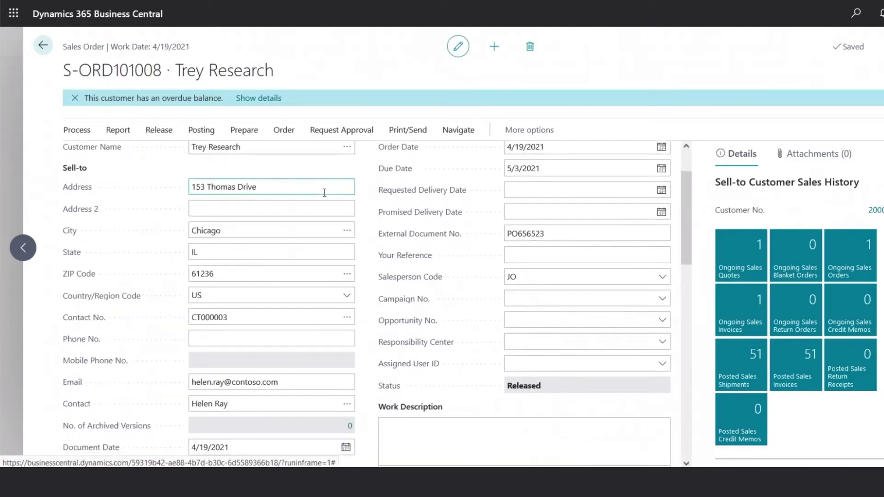
scroll(325, 192, "down", 1)
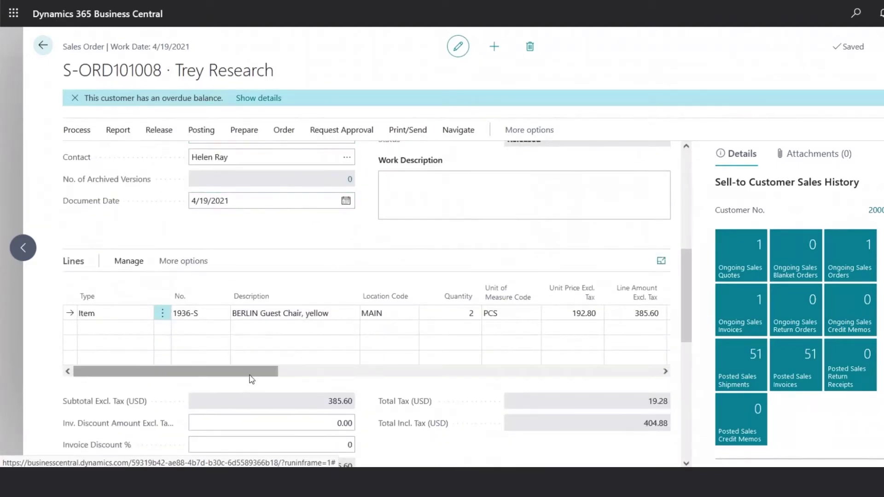
scroll(325, 357, "right", 3)
scroll(325, 357, "right", 5)
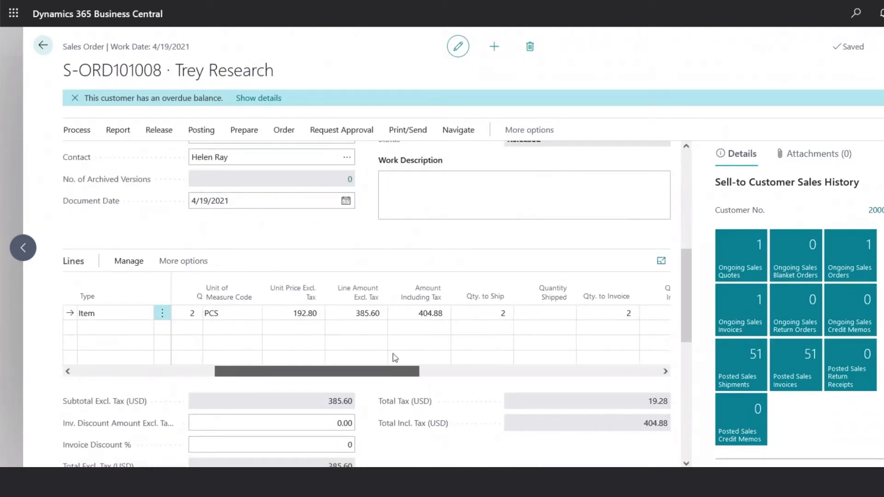
left_click(398, 317)
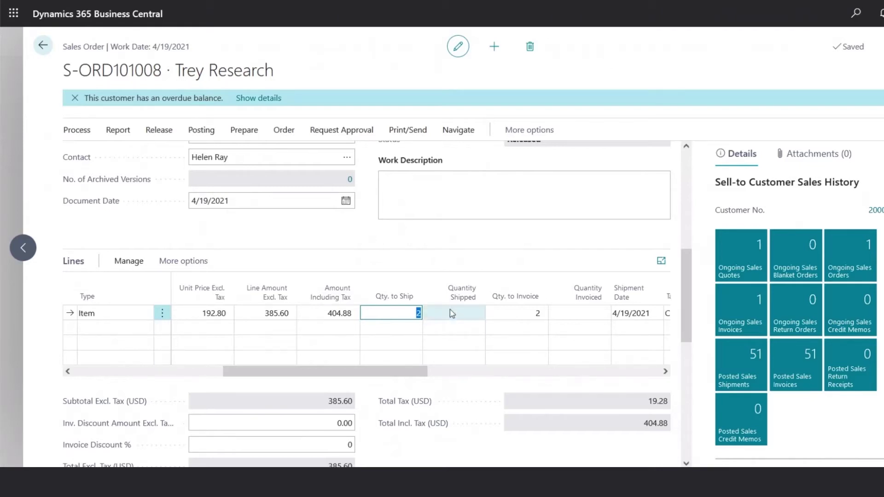
left_click_drag(689, 286, 695, 378)
left_click(662, 308)
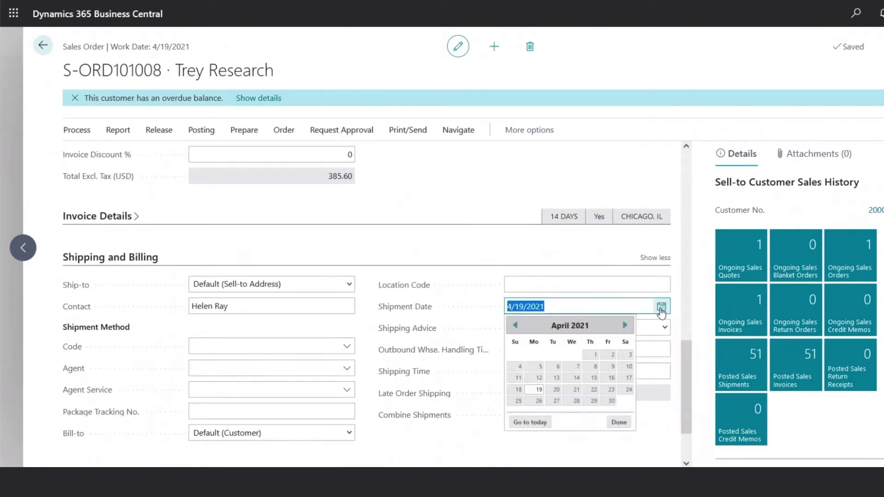
left_click(577, 390)
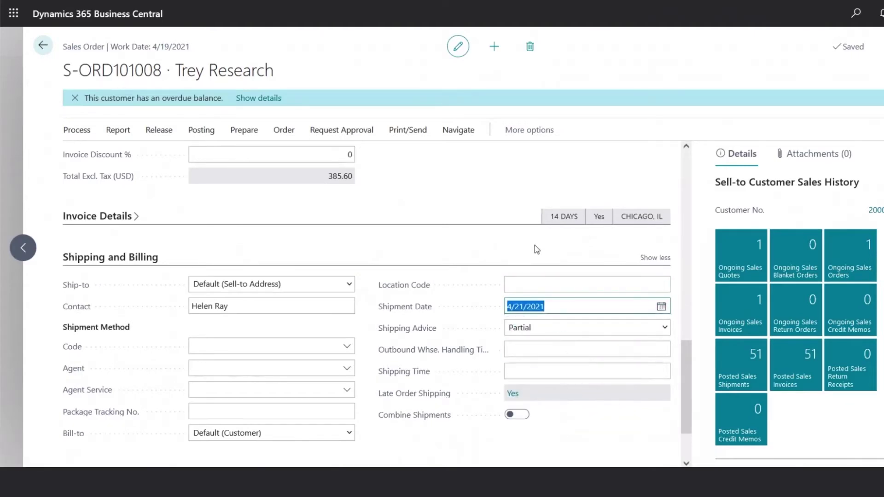
scroll(534, 244, "up", 5)
scroll(543, 285, "down", 4)
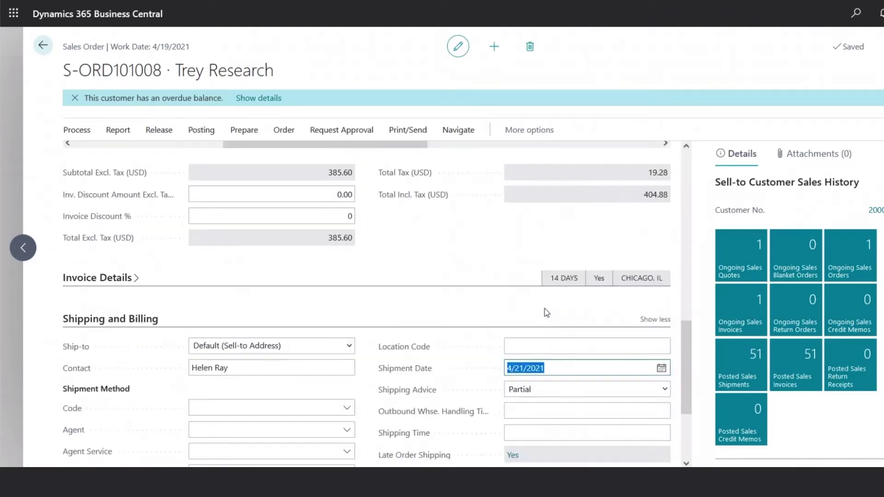
key("Tab")
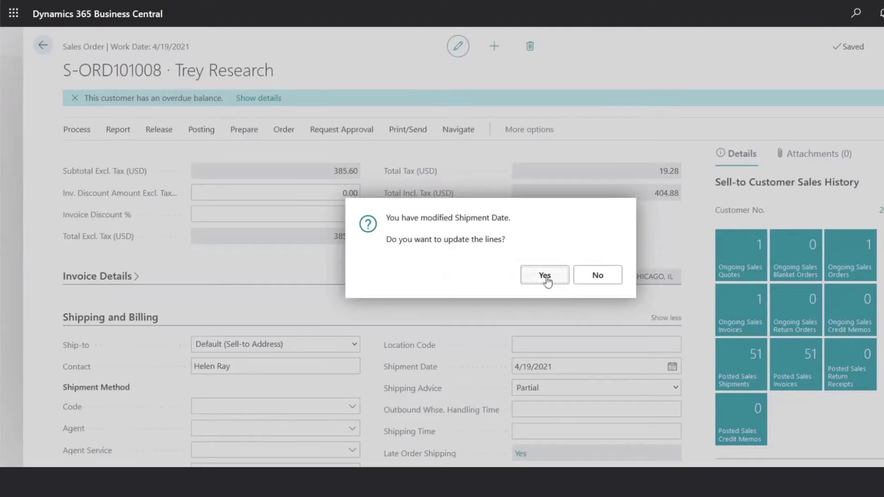
left_click(546, 276)
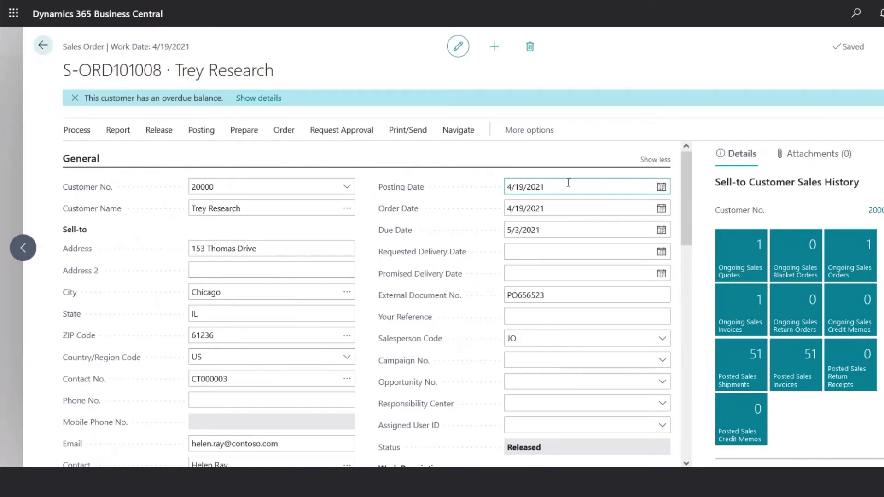
Check the line's quantity to ship and set the shipment date to 4/22/2021, updating lines.
scroll(568, 183, "down", 10)
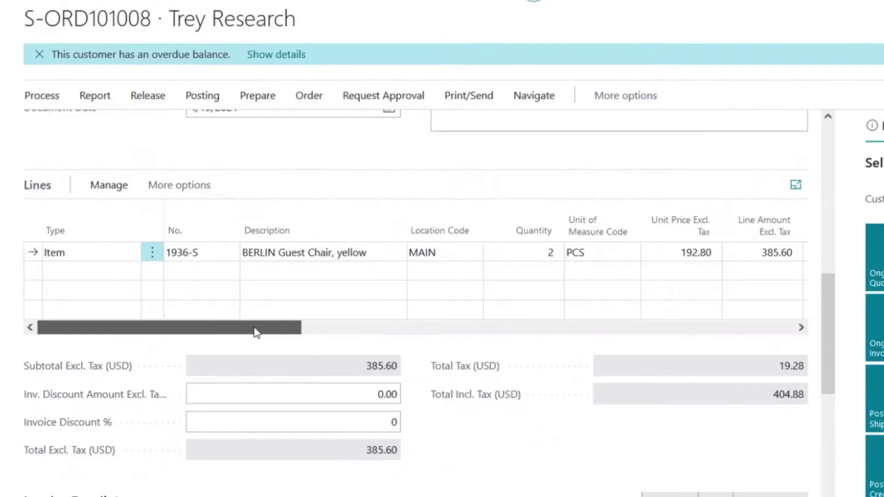
left_click_drag(242, 249, 394, 249)
left_click_drag(452, 322, 471, 321)
left_click(396, 253)
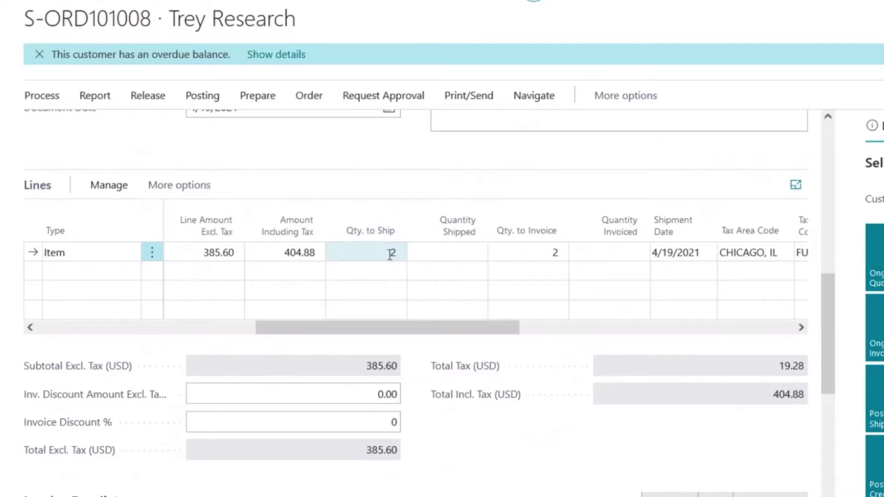
left_click(682, 271)
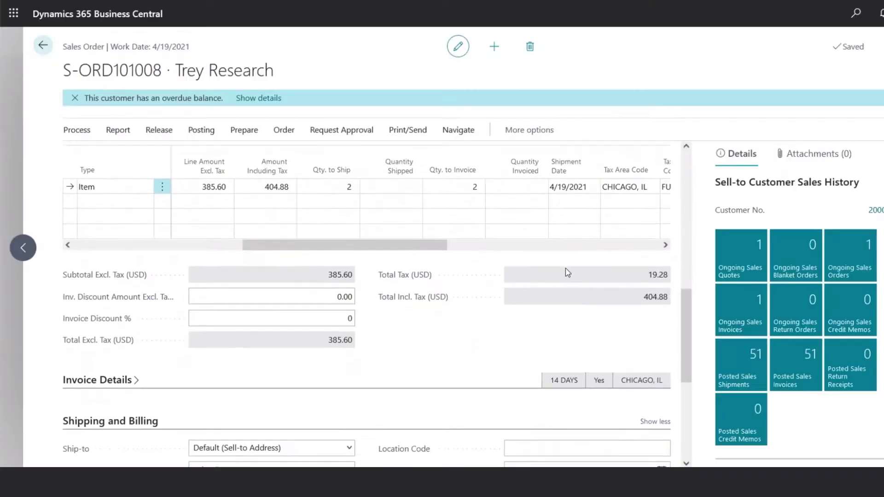
scroll(675, 280, "down", 4)
left_click(696, 379)
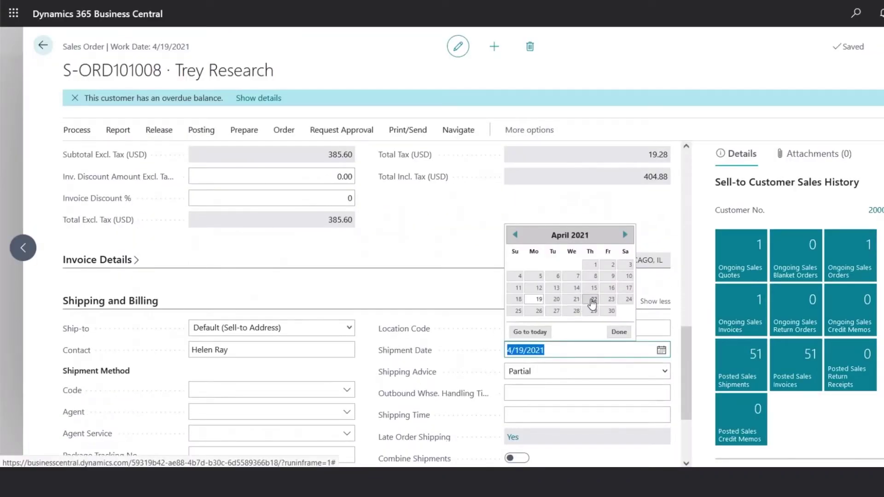
left_click(593, 300)
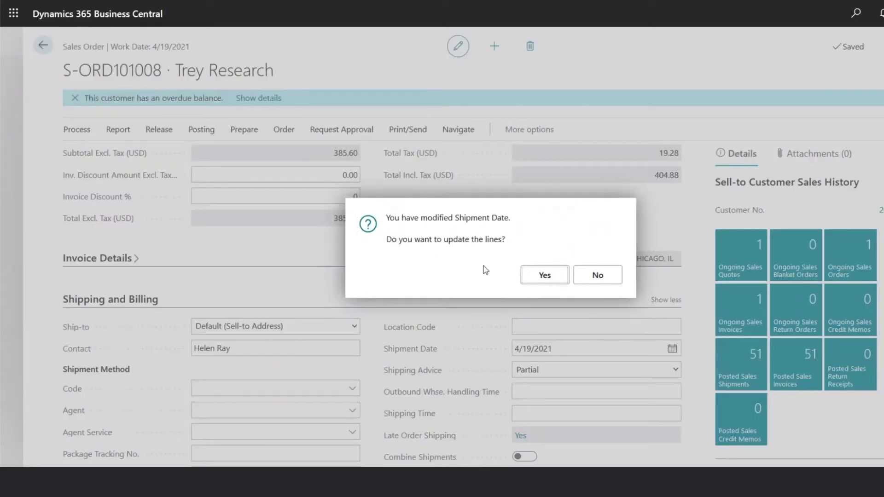
left_click(548, 275)
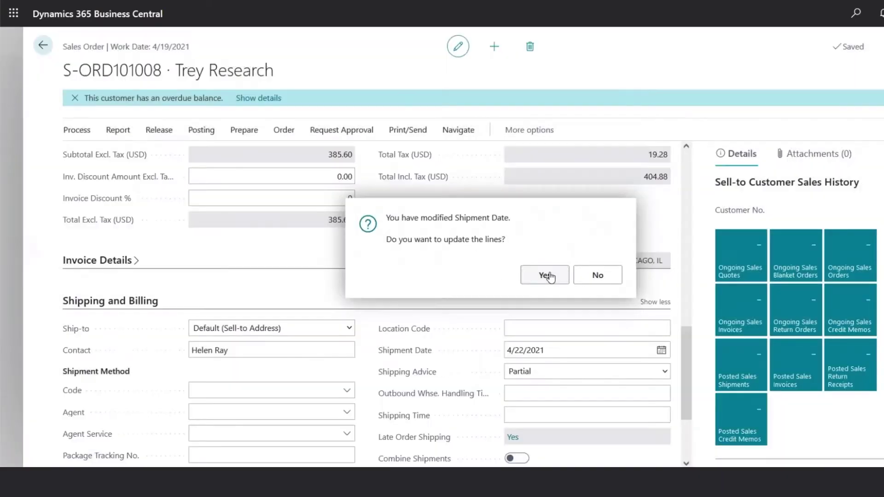
Set the posting date to 4/22/2021, giving a due date of 5/6/2021.
scroll(552, 271, "up", 5)
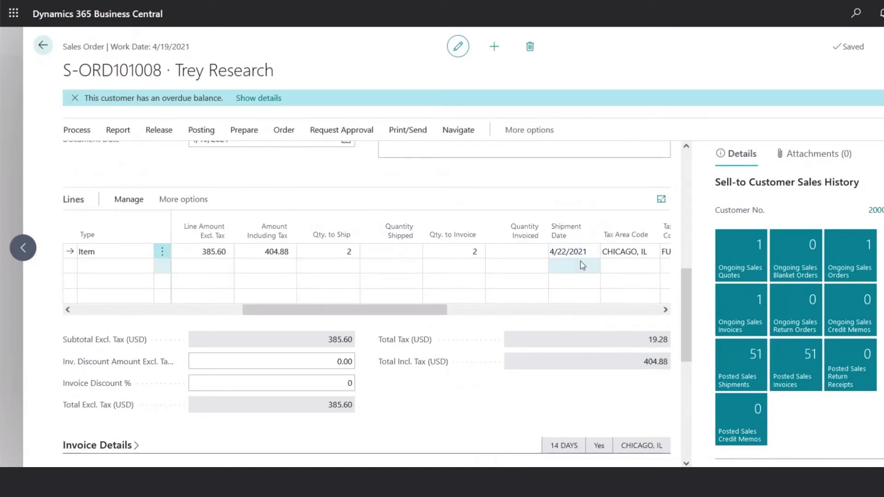
scroll(582, 265, "up", 1)
scroll(582, 265, "up", 6)
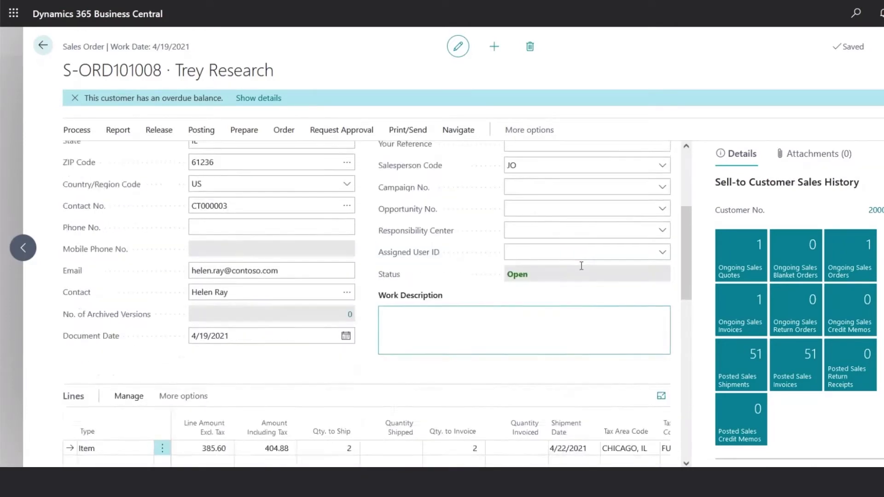
left_click(662, 186)
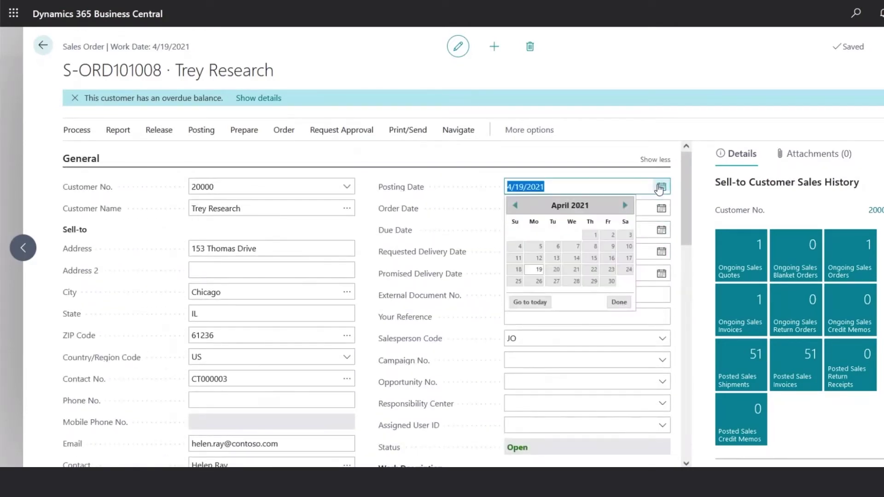
left_click(594, 269)
key("Tab")
scroll(583, 249, "down", 3)
scroll(584, 249, "up", 3)
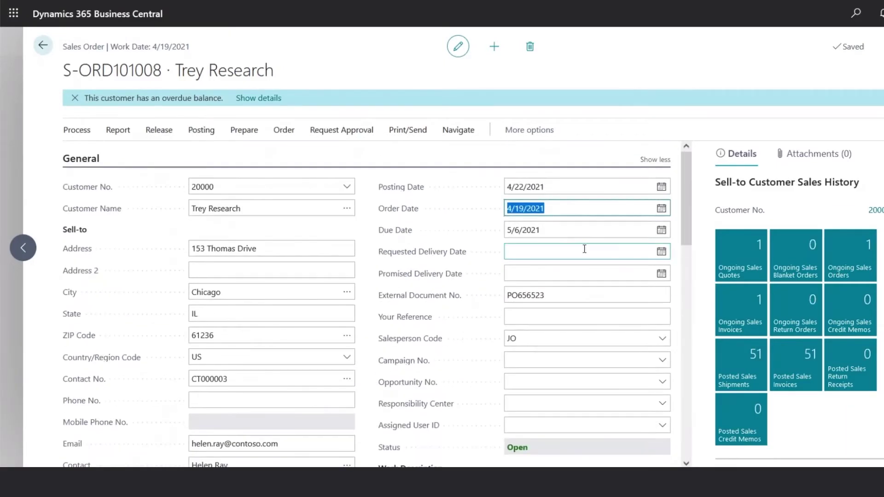
Post the order with the Ship option only, shipping the 2 units.
left_click(216, 138)
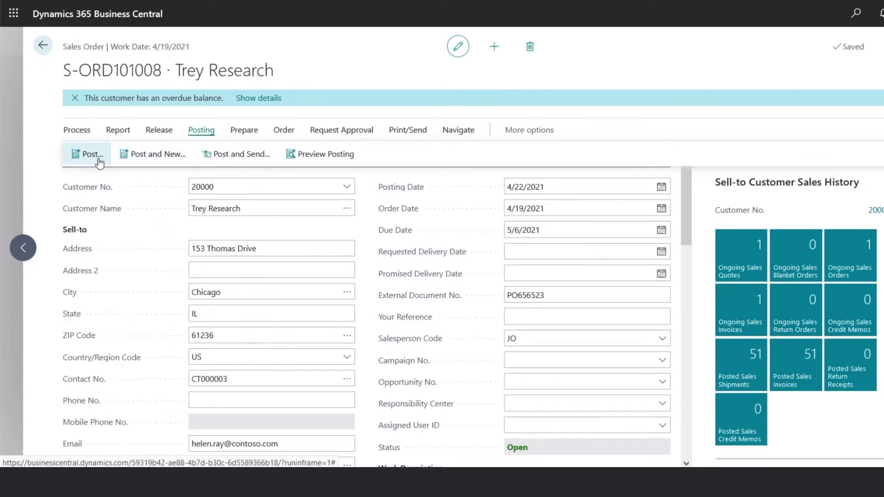
left_click(98, 156)
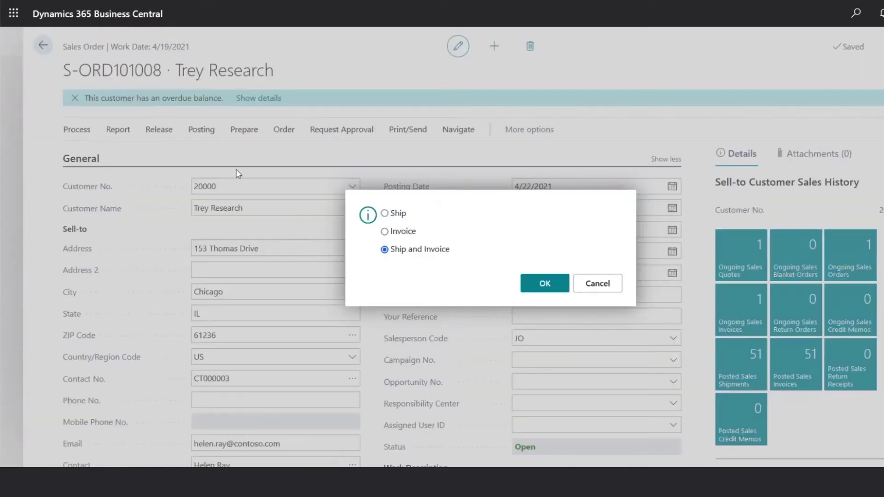
left_click(400, 216)
left_click(544, 284)
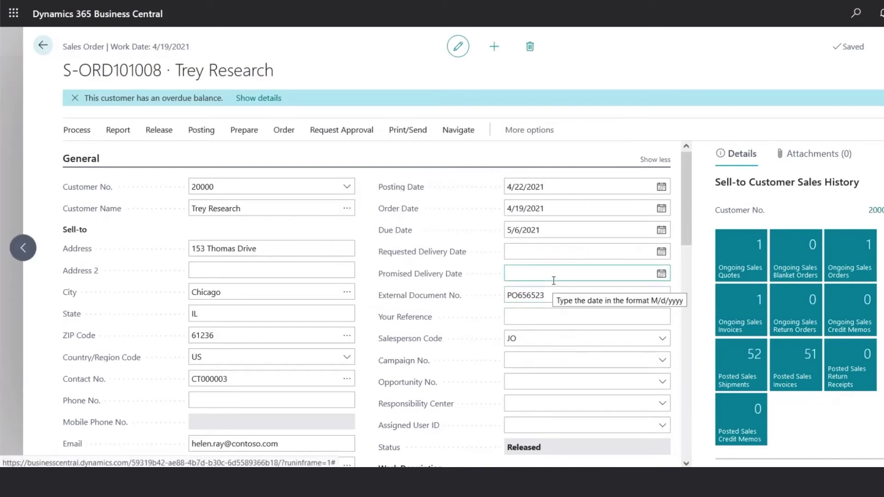
scroll(554, 280, "down", 7)
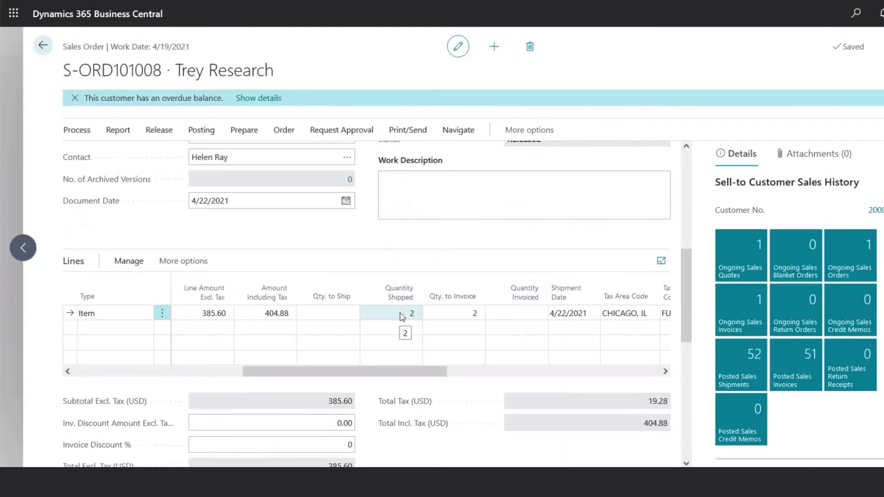
Open the order's posted shipment S-SHPT102218, check its line functions, and return to the list.
left_click(464, 134)
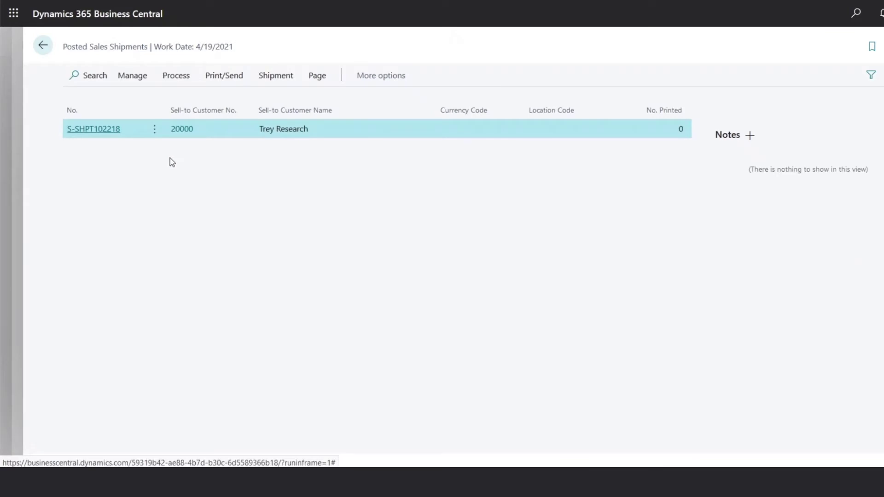
left_click(103, 137)
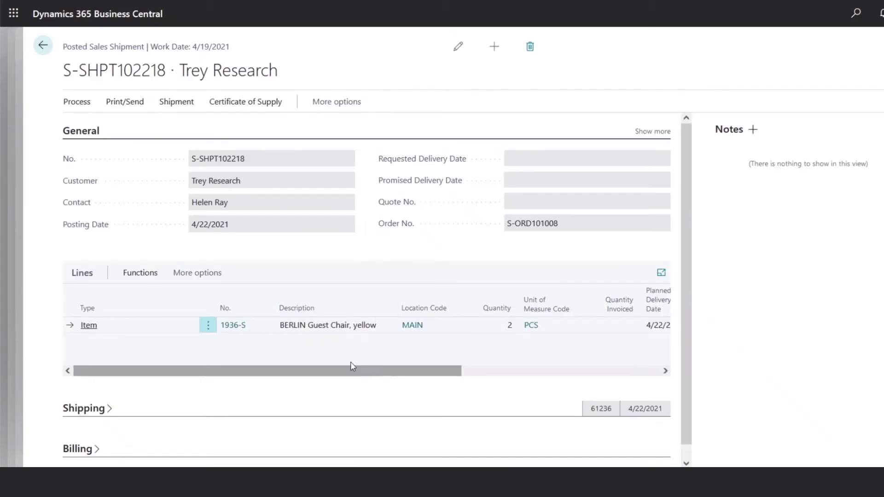
left_click(150, 278)
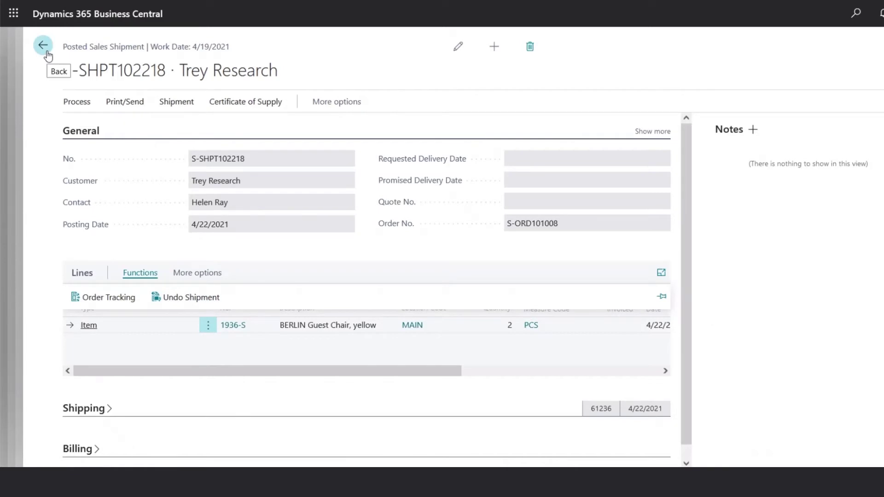
left_click(47, 54)
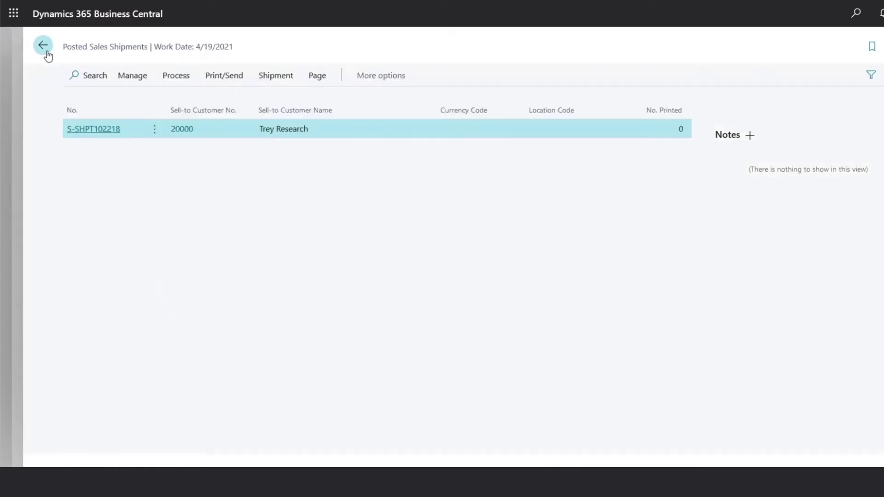
Back on the sales order, check the line's quantity left to invoice.
left_click(47, 55)
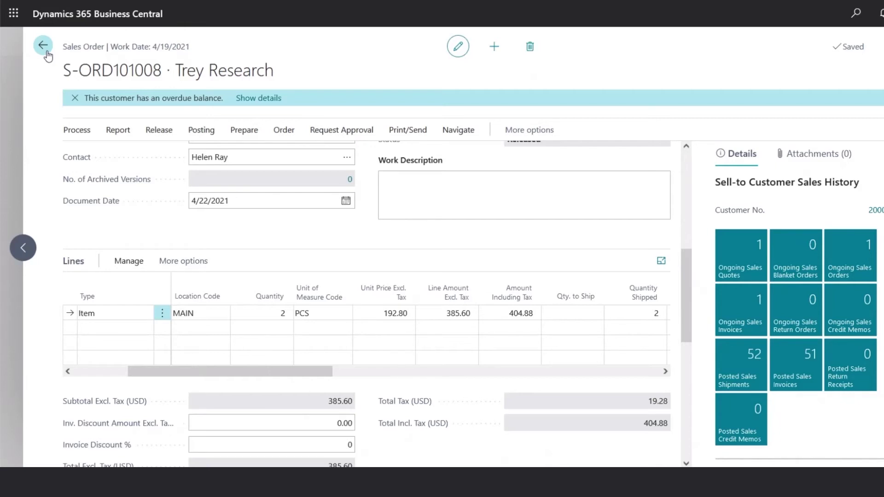
left_click_drag(272, 371, 432, 368)
left_click(347, 313)
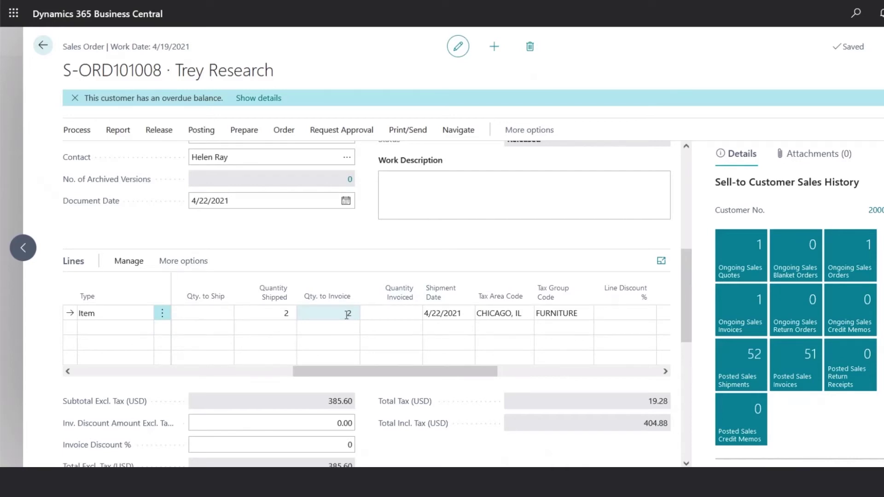
scroll(419, 267, "up", 7)
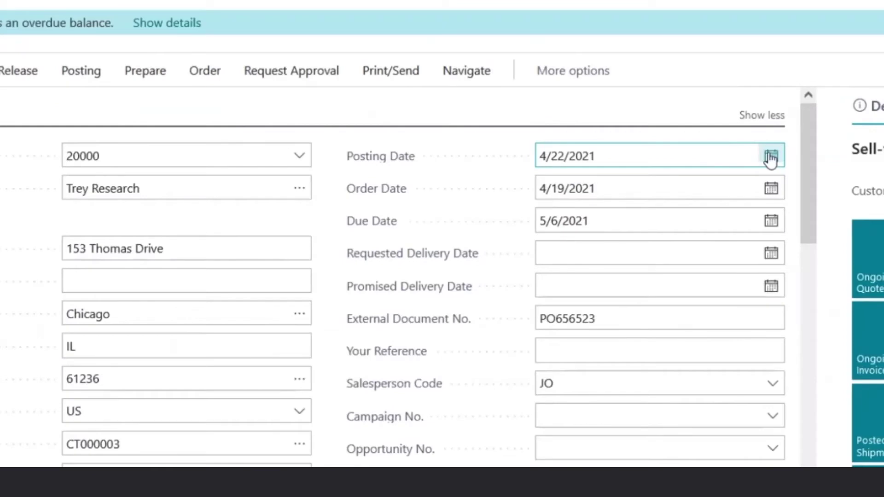
Set the posting date to 4/23/2021, moving the due date to 5/7/2021.
left_click(661, 187)
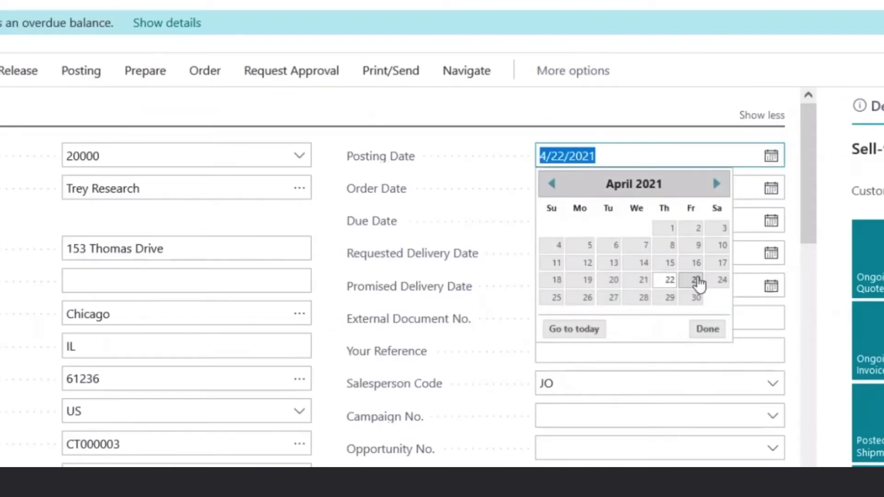
left_click(696, 280)
key("Tab")
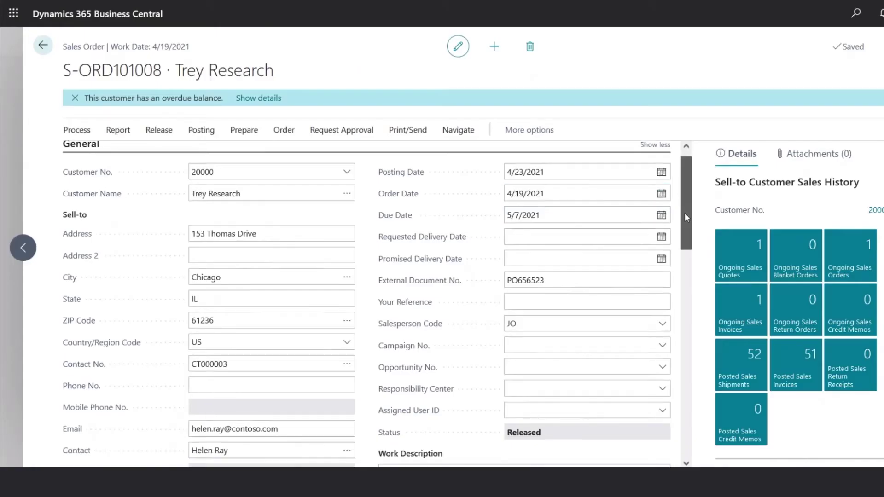
left_click_drag(684, 213, 683, 368)
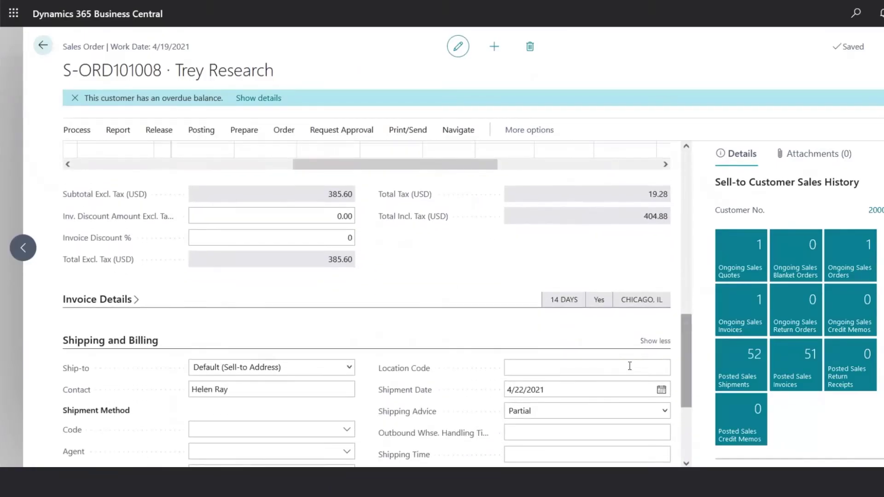
Check the payment terms, post the order as Ship and Invoice, and open invoice PS-INV103217.
left_click(109, 308)
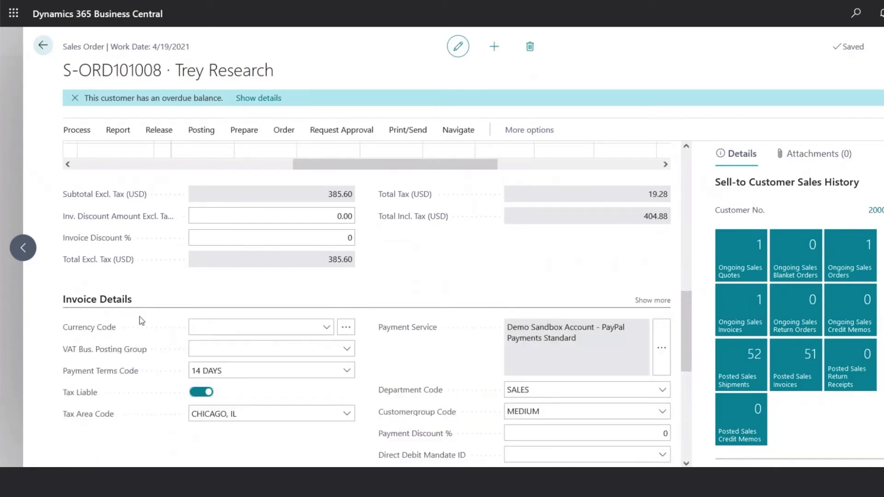
left_click(225, 367)
left_click(207, 133)
left_click(86, 152)
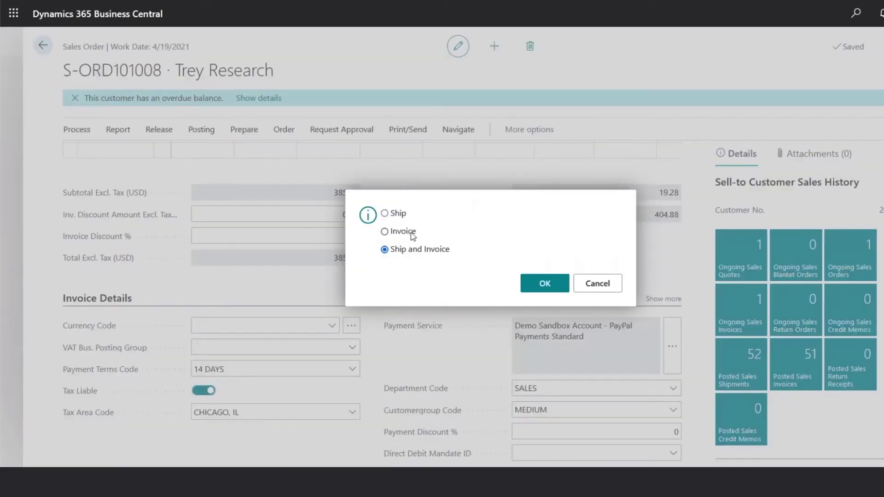
left_click(546, 286)
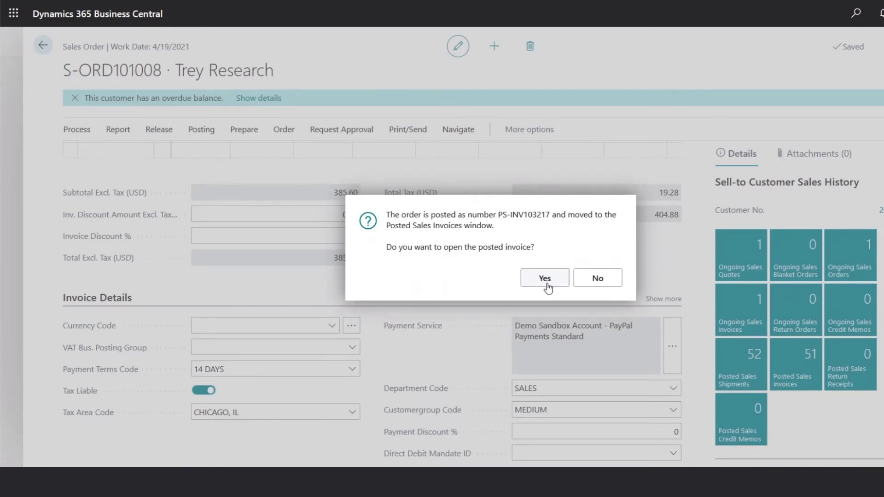
left_click(547, 285)
left_click(546, 281)
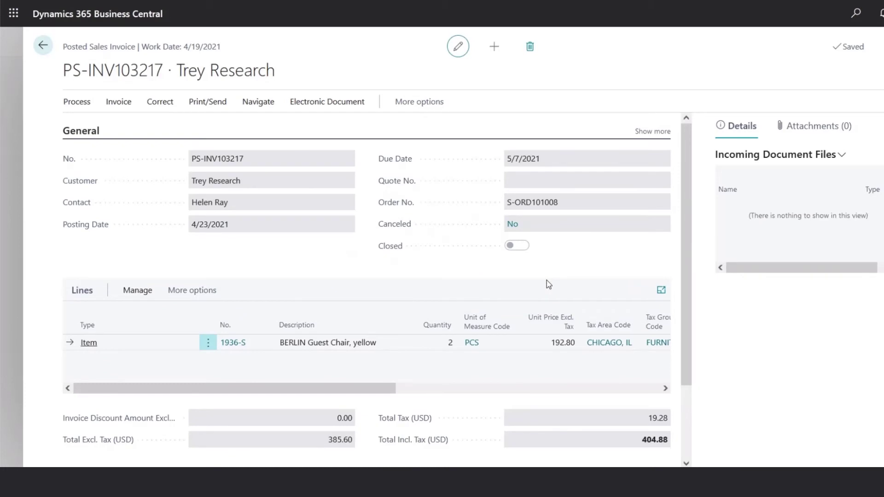
View the posted invoice's Correct options, then return to the Sales Orders list.
left_click(160, 102)
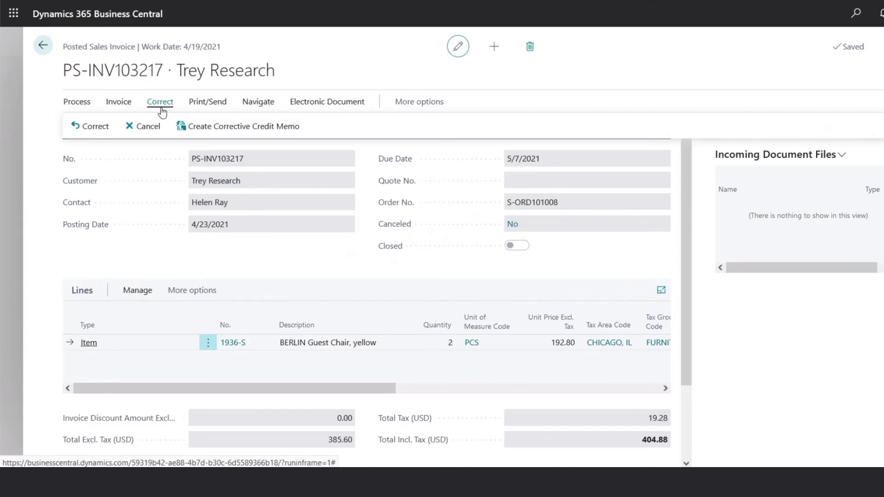
left_click(44, 47)
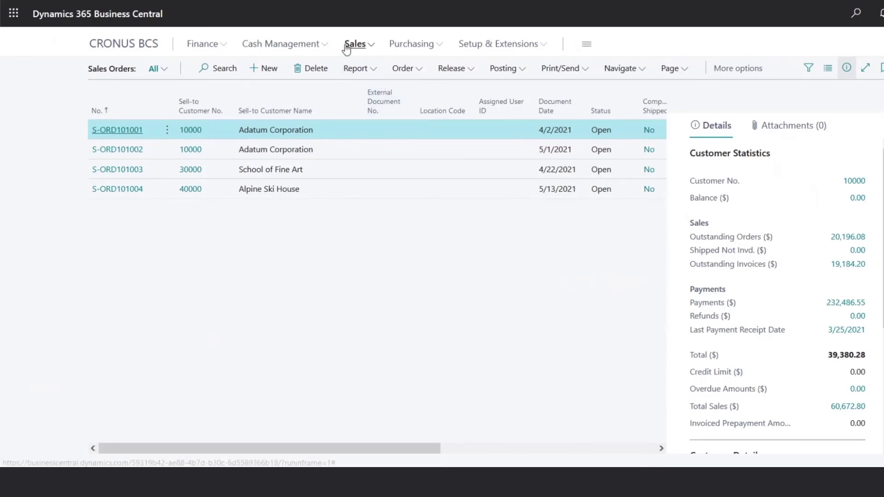
Open the GENERAL batch from the Cash Receipt Journals list.
left_click(317, 45)
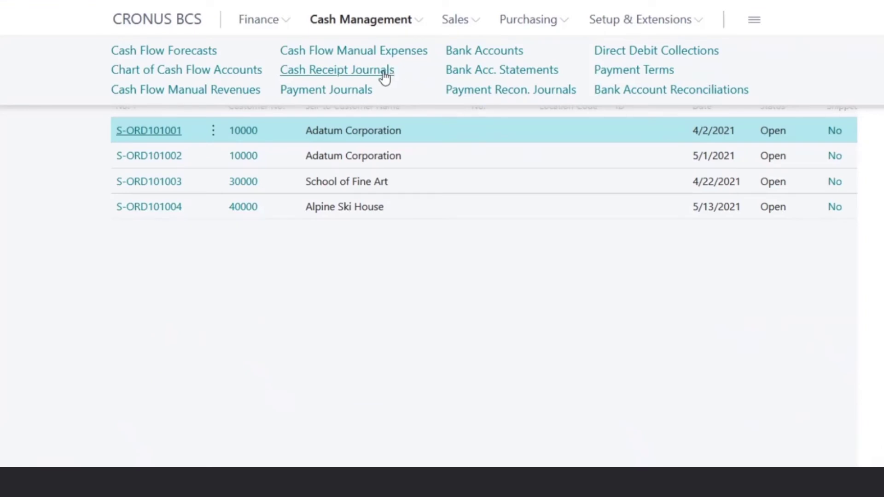
left_click(383, 72)
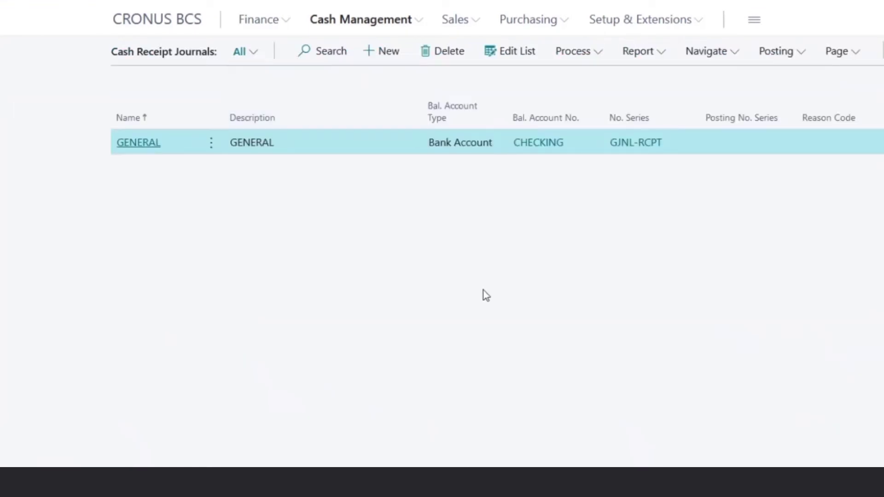
left_click(146, 143)
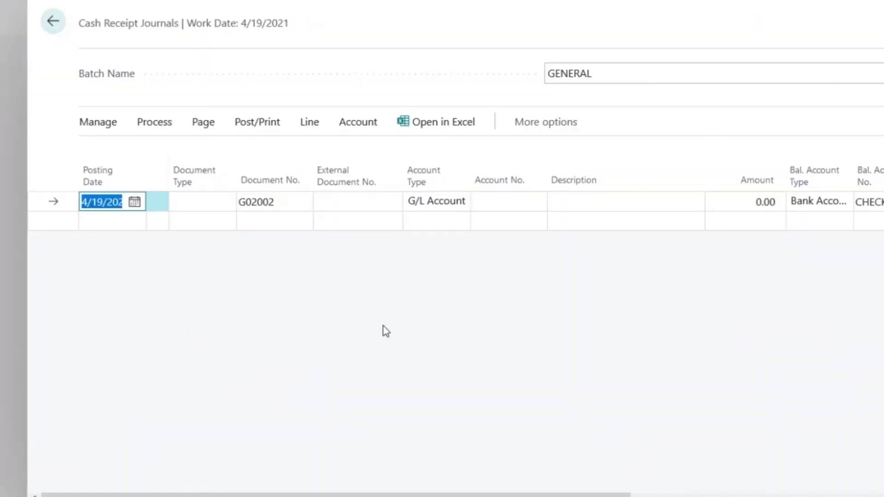
Add a 4/23/2021 Payment line, external document 45689, for customer 20000 Trey Research.
left_click(135, 202)
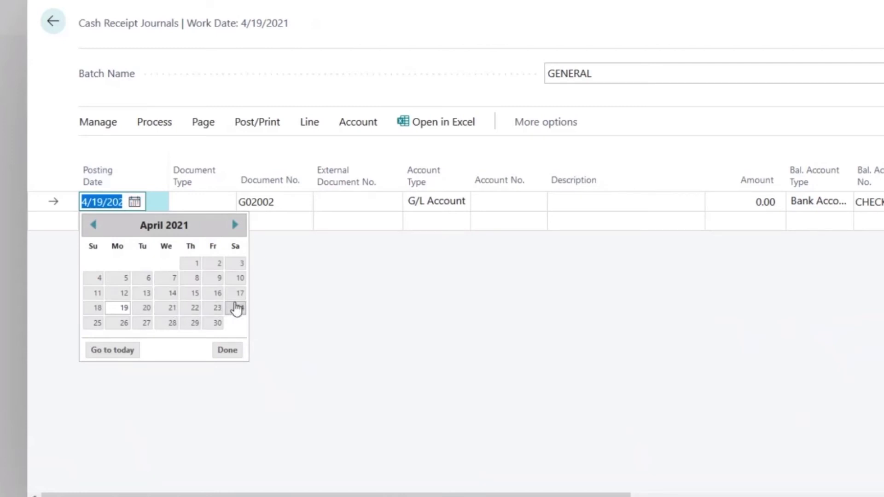
left_click(218, 307)
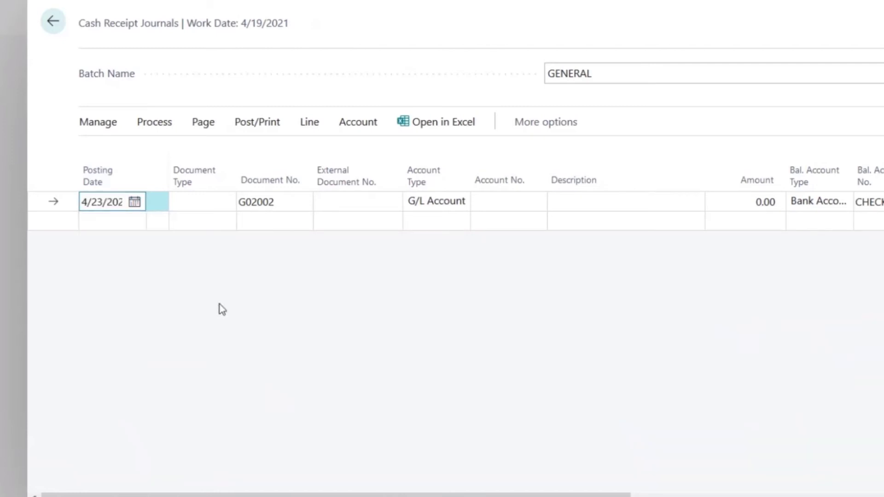
left_click(199, 201)
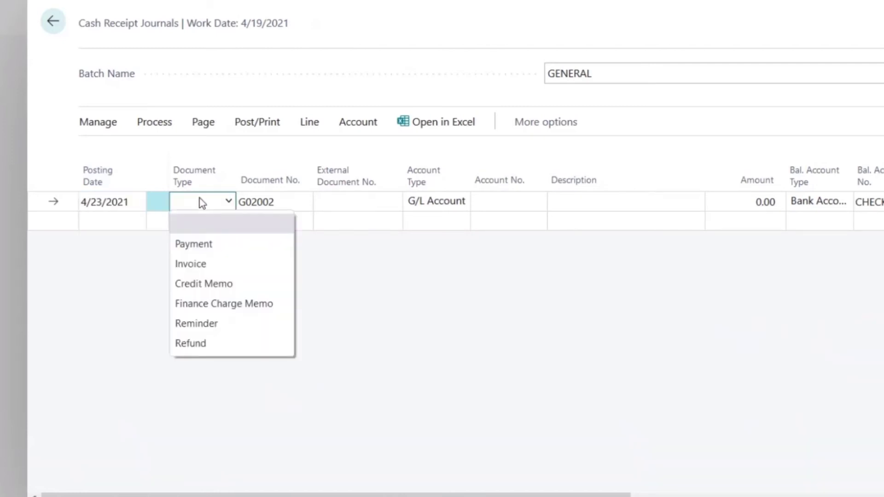
left_click(225, 251)
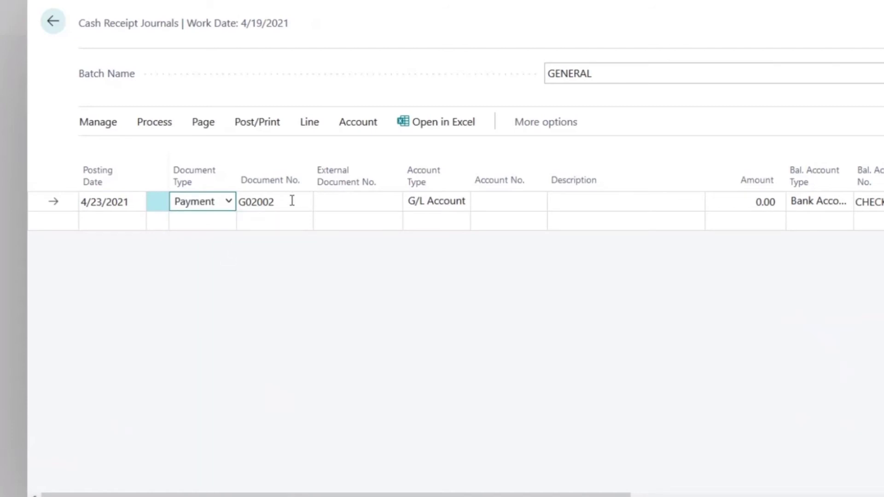
left_click(357, 200)
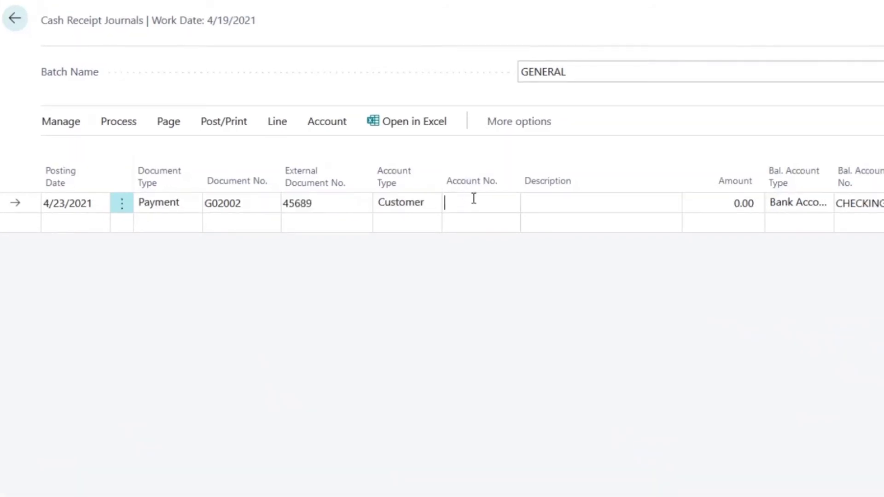
left_click(474, 198)
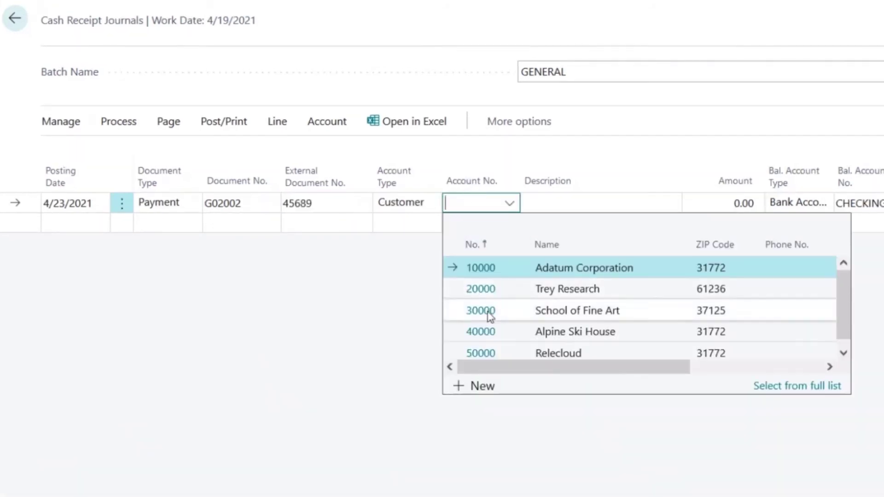
left_click(482, 292)
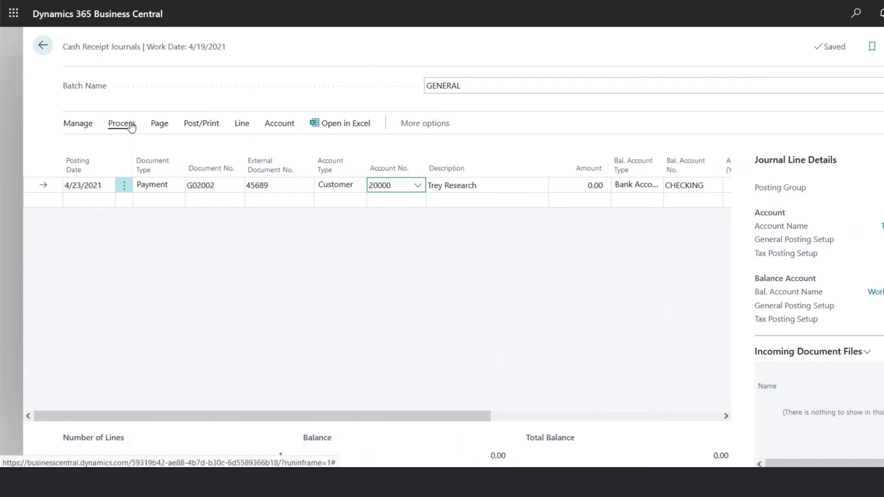
Apply payment G02002 to invoice PS-INV103181 for 1,214.64 via Set Applies-to ID, and confirm.
left_click(131, 124)
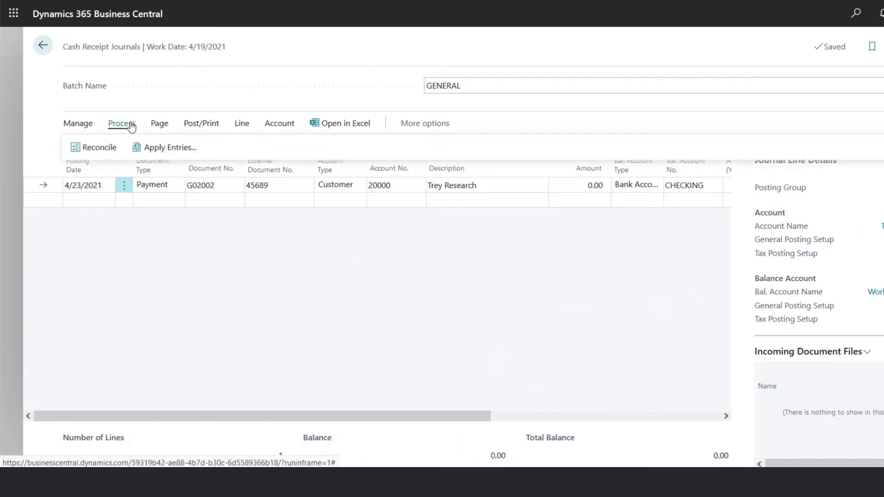
left_click(155, 150)
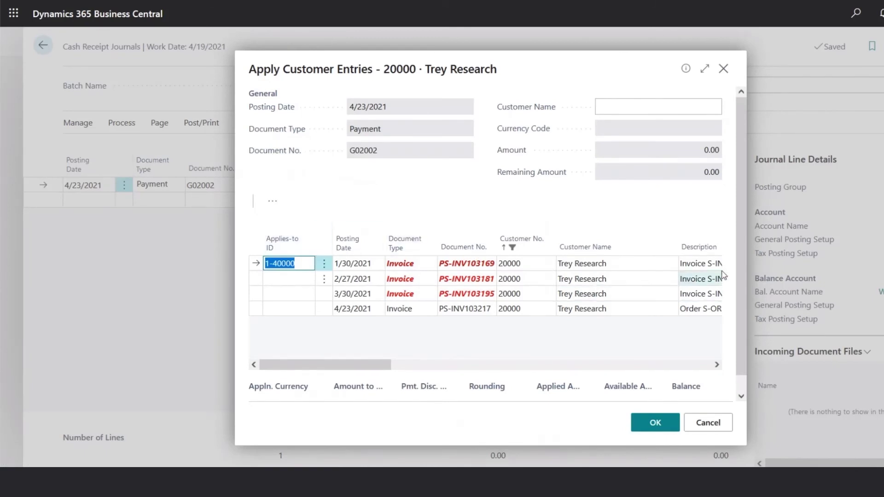
left_click(704, 69)
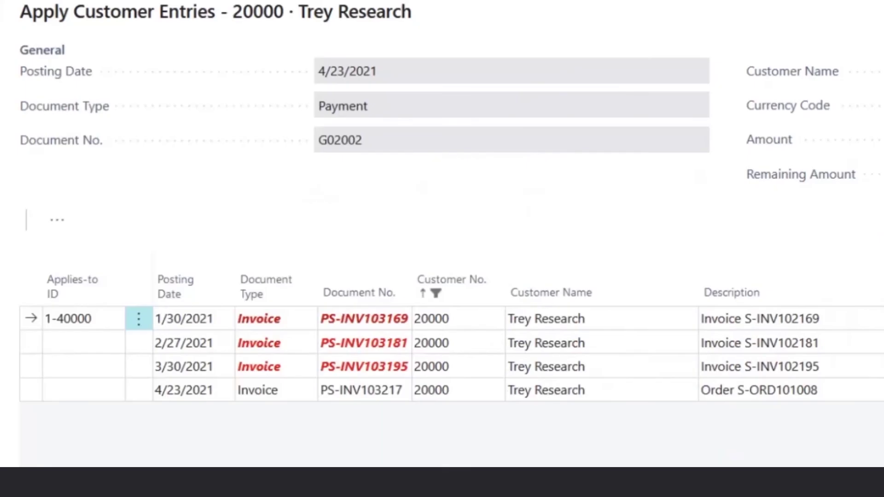
left_click(133, 351)
left_click(112, 371)
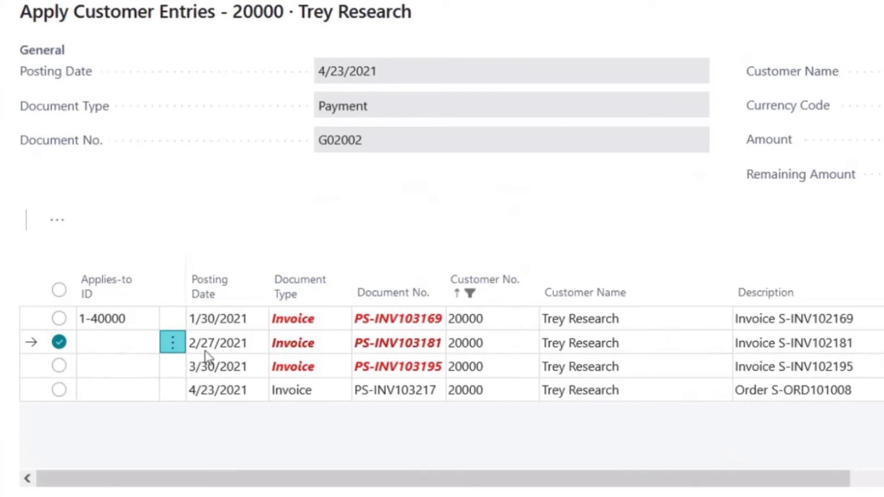
left_click(59, 225)
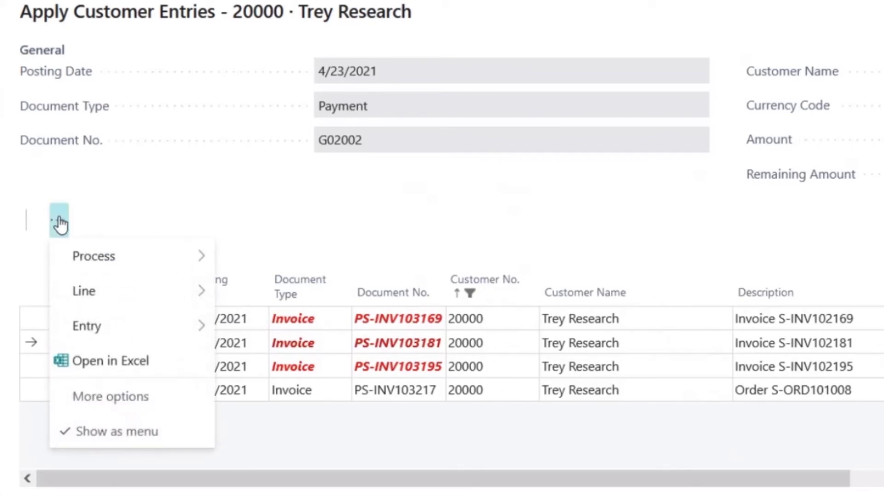
mouse_move(107, 266)
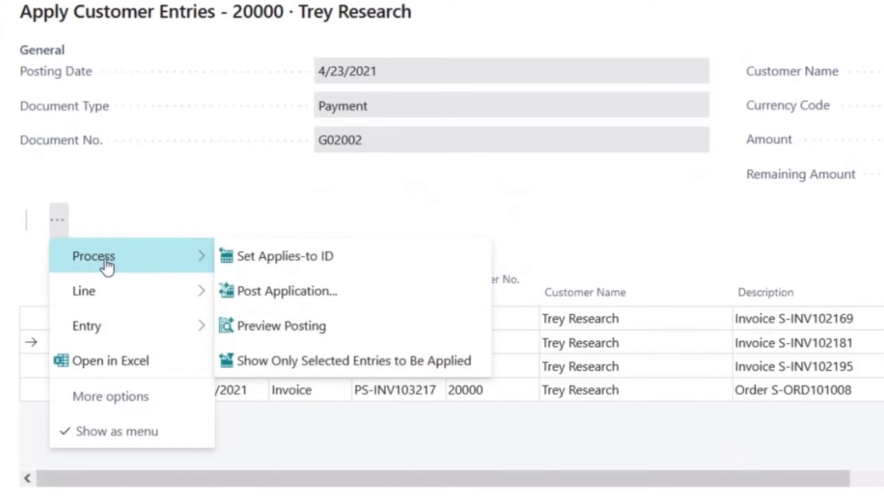
left_click(356, 263)
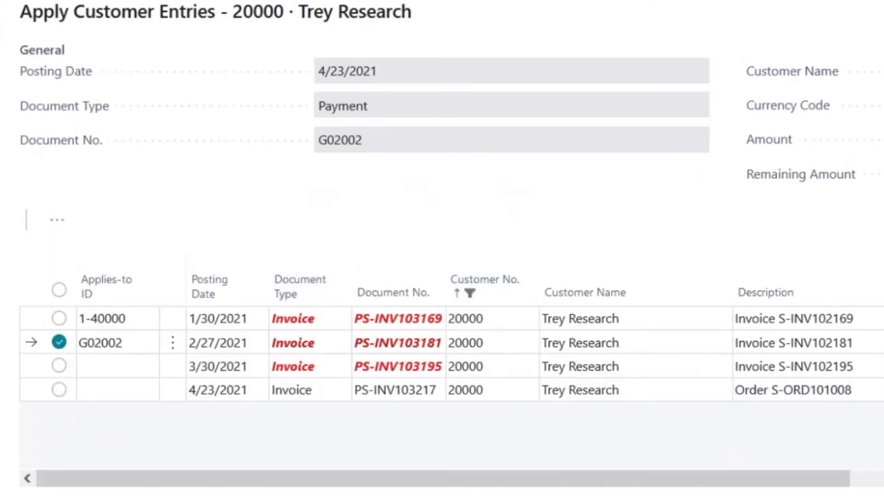
left_click_drag(833, 480, 883, 472)
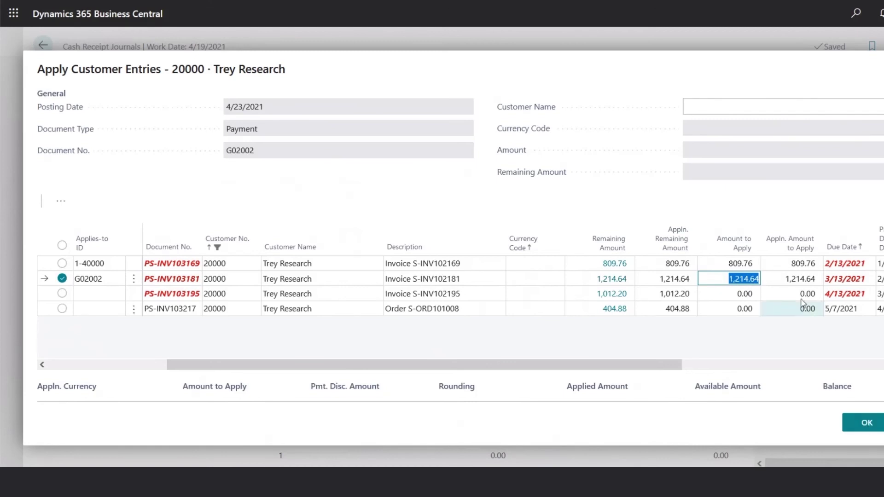
left_click(867, 424)
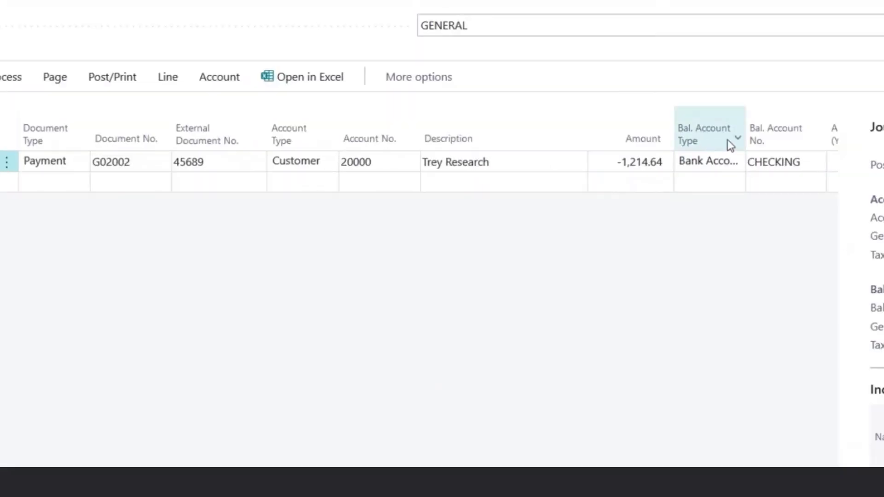
Hide the FactBox pane with Alt+F2 to show the Applies-to columns.
key("alt+F2")
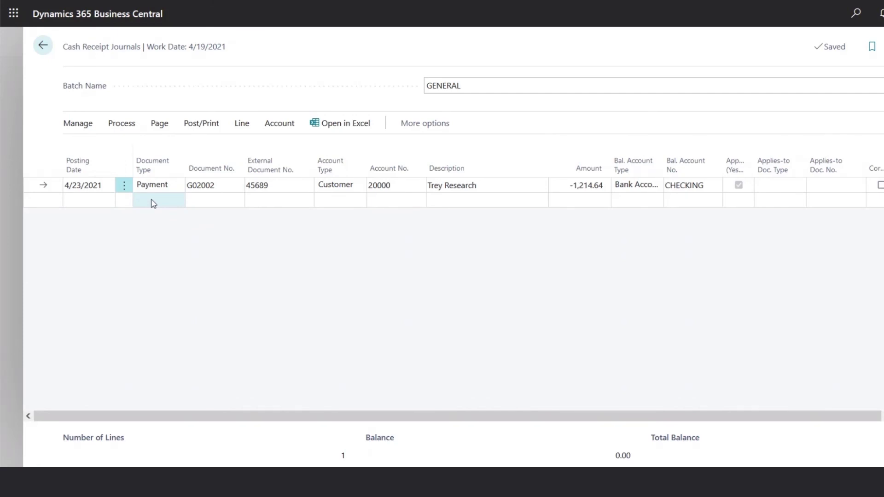
Post the GENERAL cash receipt journal lines, confirming with Yes.
left_click(213, 125)
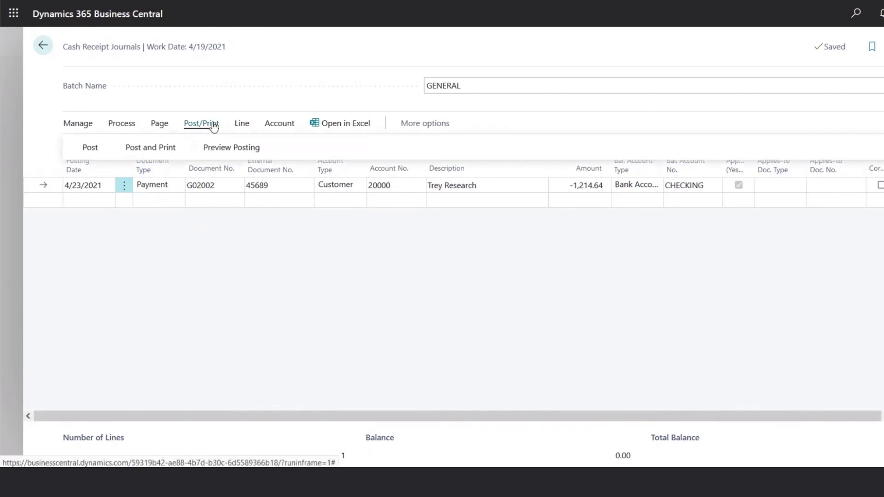
left_click(89, 149)
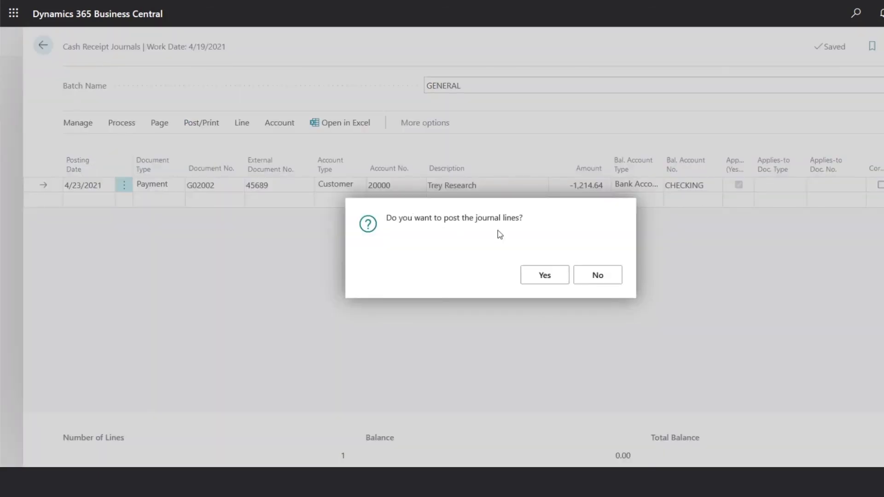
left_click(545, 276)
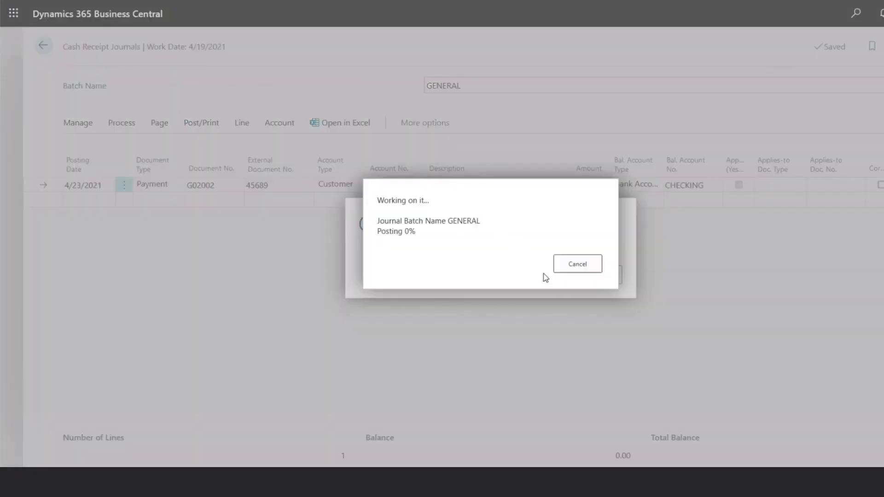